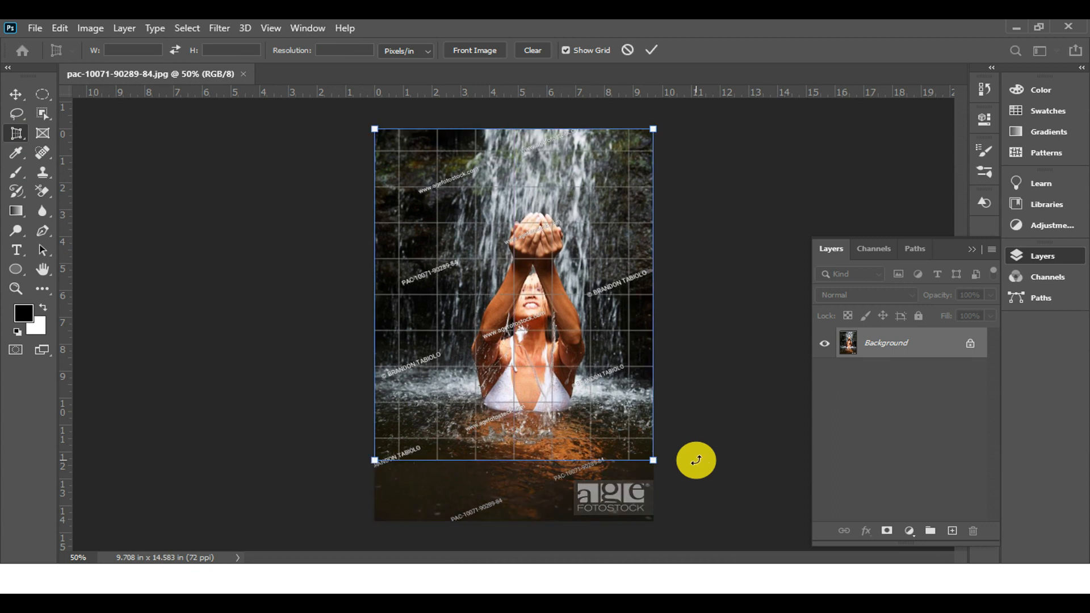
- Crop away the photo's bottom strip with the agency logo, and lasso part of the photographer's name at the bottom-left edge of the water
{"action": "left_click_drag", "start_coordinate": [407, 493], "coordinate": [521, 493]}
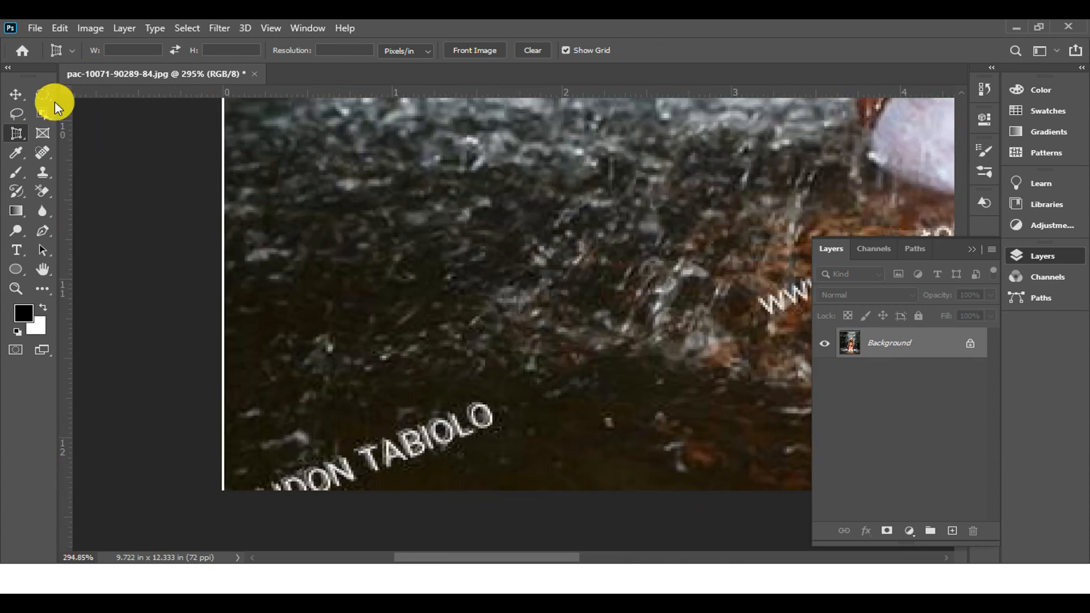
{"action": "left_click", "coordinate": [16, 113]}
{"action": "left_click_drag", "start_coordinate": [490, 416], "coordinate": [510, 415]}
{"action": "right_click", "coordinate": [419, 457]}
{"action": "left_click", "coordinate": [499, 349]}
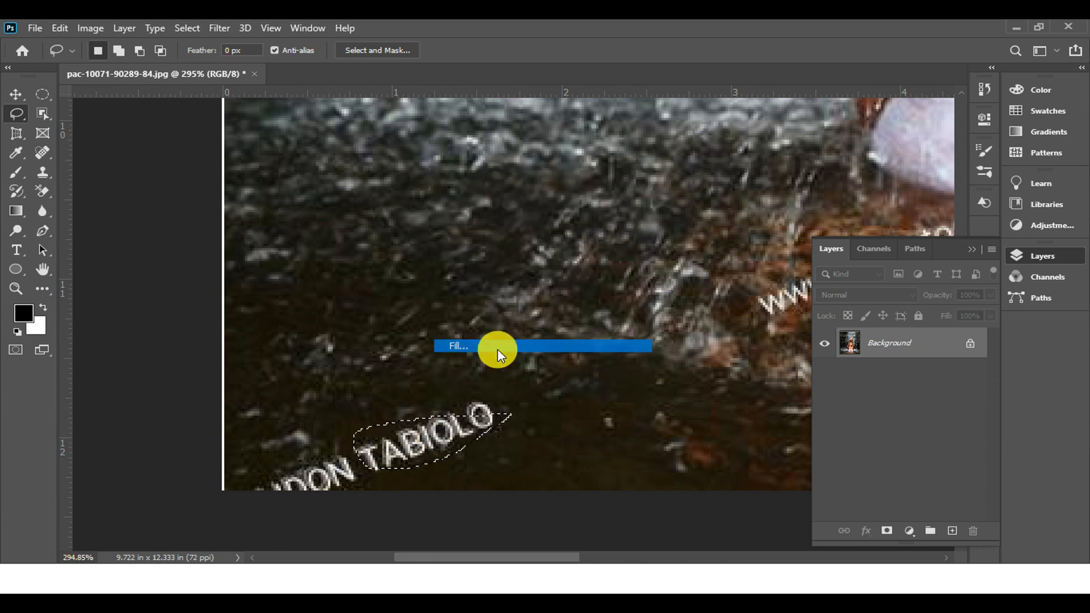
{"action": "left_click", "coordinate": [712, 165]}
{"action": "left_click", "coordinate": [700, 227]}
{"action": "left_click", "coordinate": [707, 163]}
{"action": "left_click", "coordinate": [712, 190]}
{"action": "left_click", "coordinate": [822, 164]}
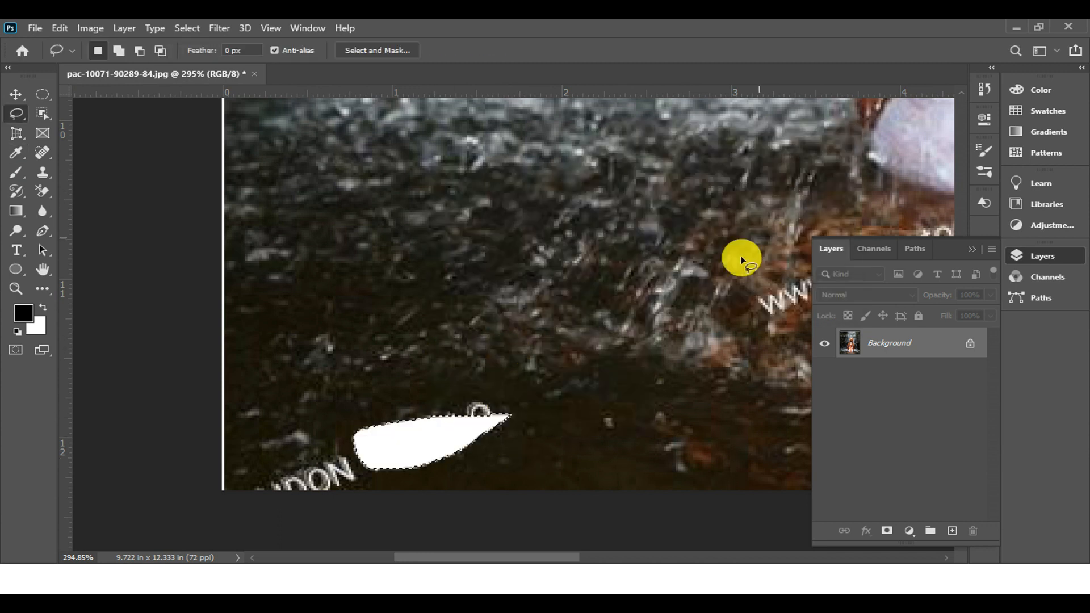
{"action": "key", "text": "ctrl+z"}
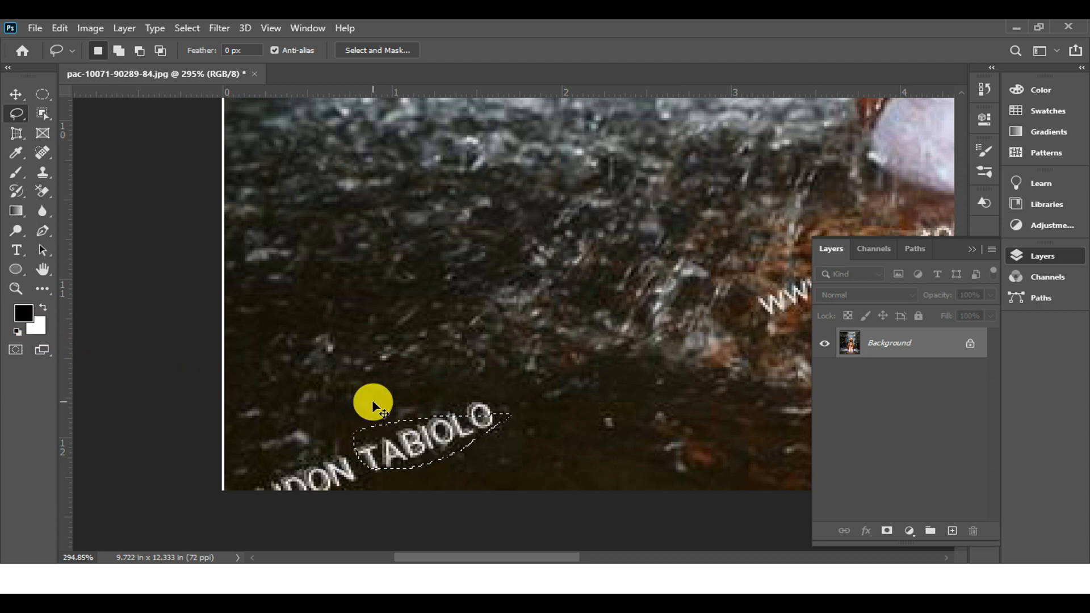
- Fill the lassoed part of the photographer's name with Content-Aware contents, Normal mode and 100% opacity
{"action": "right_click", "coordinate": [414, 433]}
{"action": "left_click", "coordinate": [484, 341]}
{"action": "left_click", "coordinate": [710, 164]}
{"action": "left_click", "coordinate": [700, 227]}
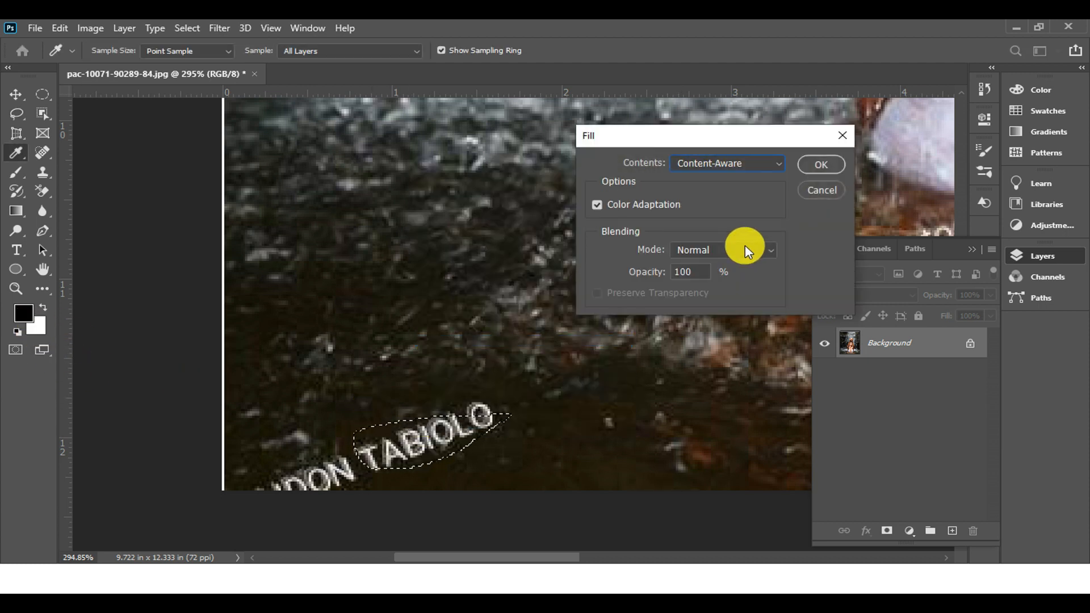
{"action": "left_click", "coordinate": [820, 164]}
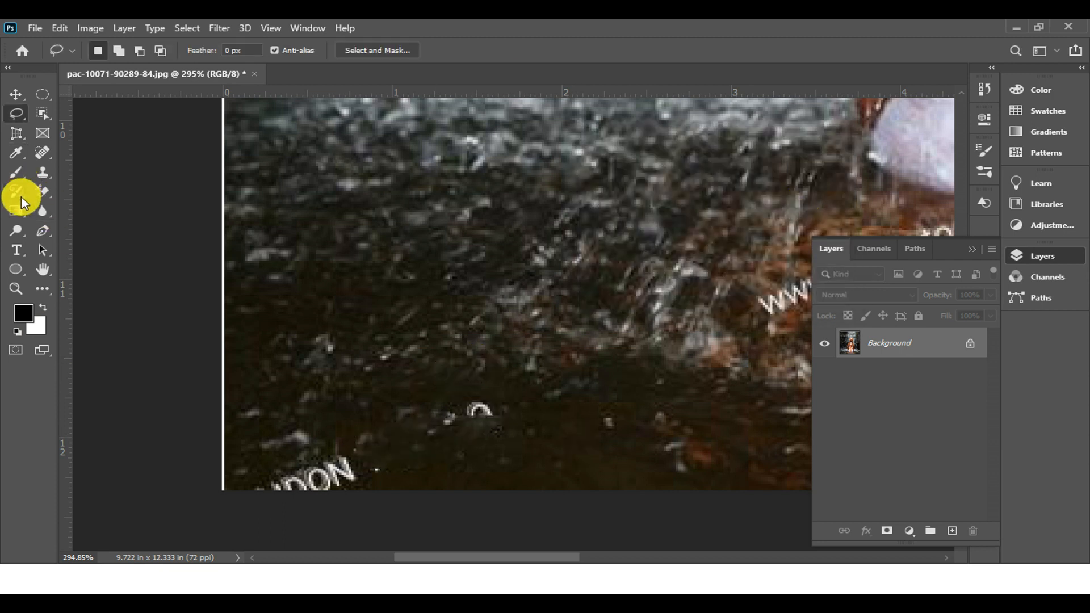
{"action": "left_click", "coordinate": [42, 183]}
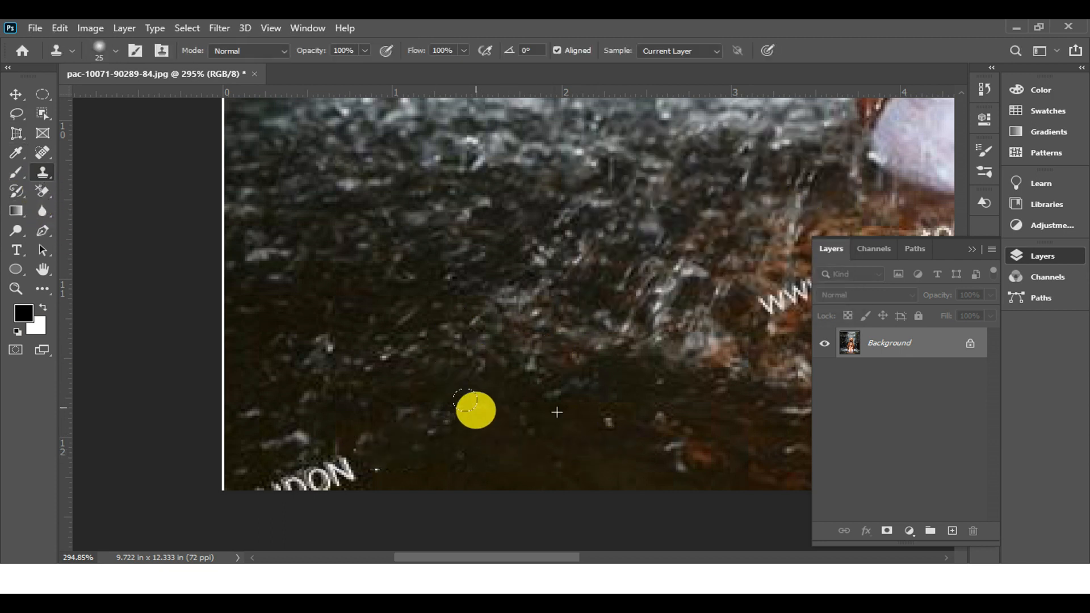
{"action": "mouse_move", "coordinate": [261, 483]}
{"action": "left_mouse_down"}
{"action": "mouse_move", "coordinate": [331, 468]}
{"action": "mouse_move", "coordinate": [350, 455]}
{"action": "left_mouse_up"}
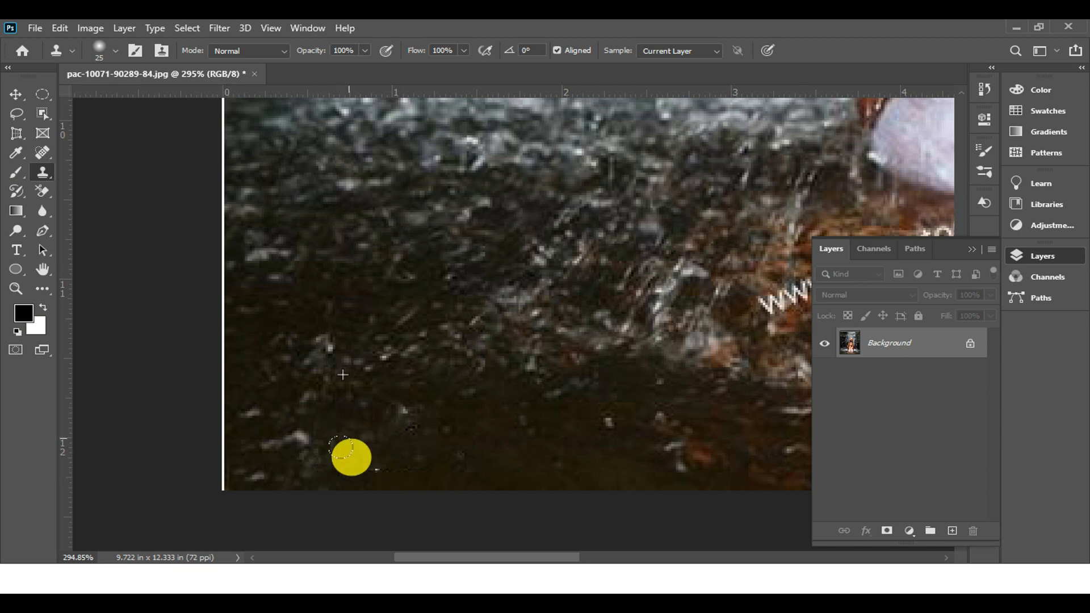
{"action": "scroll", "coordinate": [718, 377], "scroll_direction": "down", "scroll_amount": 3}
{"action": "left_click_drag", "start_coordinate": [719, 377], "coordinate": [540, 377]}
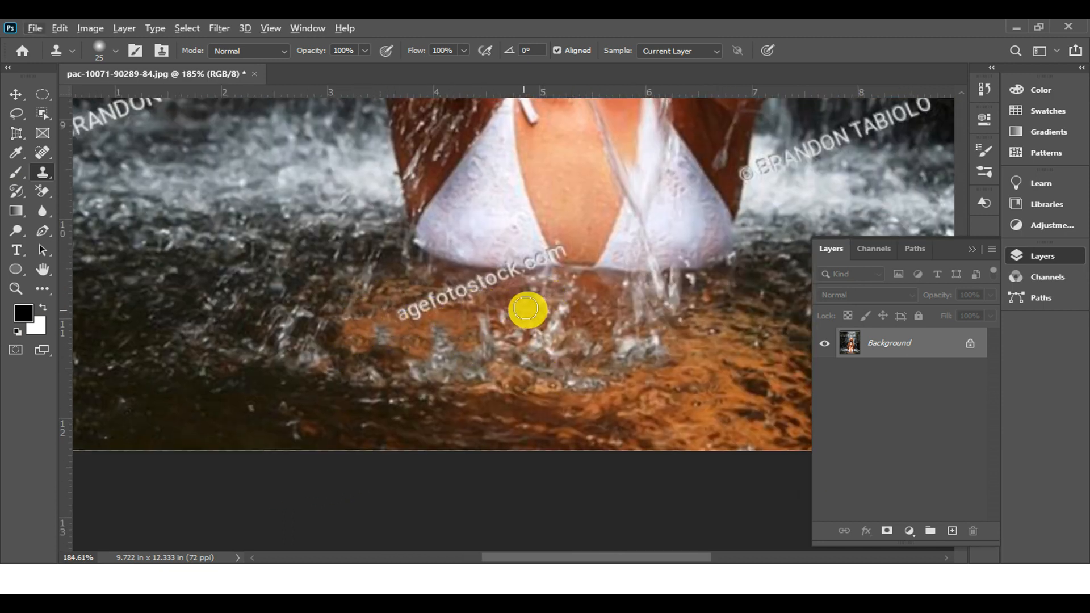
- Lasso the "agefotosto" letters in the water below the white bikini top and fill them with Content-Aware contents
{"action": "left_click_drag", "start_coordinate": [560, 258], "coordinate": [638, 288]}
{"action": "scroll", "coordinate": [638, 288], "scroll_direction": "down", "scroll_amount": 2}
{"action": "left_click", "coordinate": [16, 114]}
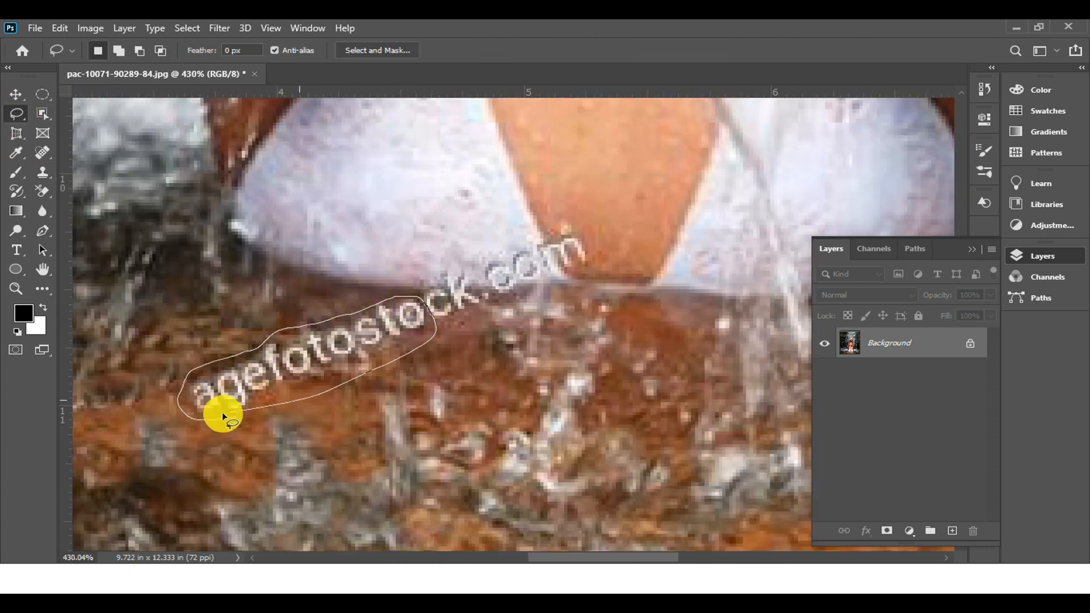
{"action": "left_click_drag", "start_coordinate": [222, 419], "coordinate": [223, 421]}
{"action": "right_click", "coordinate": [215, 369]}
{"action": "left_click", "coordinate": [307, 282]}
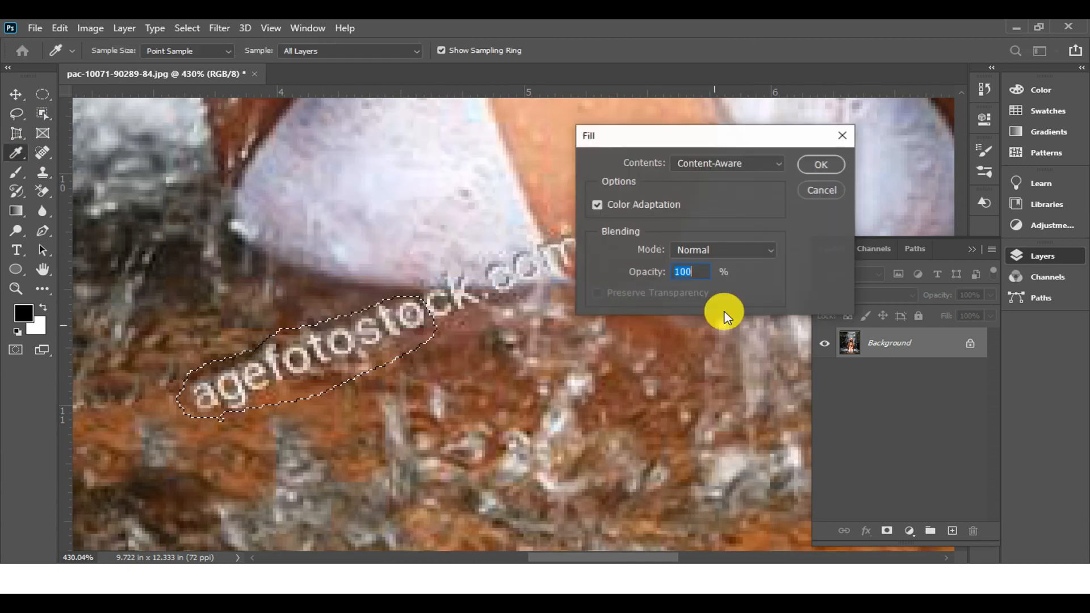
{"action": "left_click", "coordinate": [817, 166]}
- Clone over the remaining "ck.com" letters along the bikini top's lower edge with a size 15 Clone Stamp brush
{"action": "scroll", "coordinate": [382, 382], "scroll_direction": "down", "scroll_amount": 5}
{"action": "scroll", "coordinate": [377, 292], "scroll_direction": "up", "scroll_amount": 5}
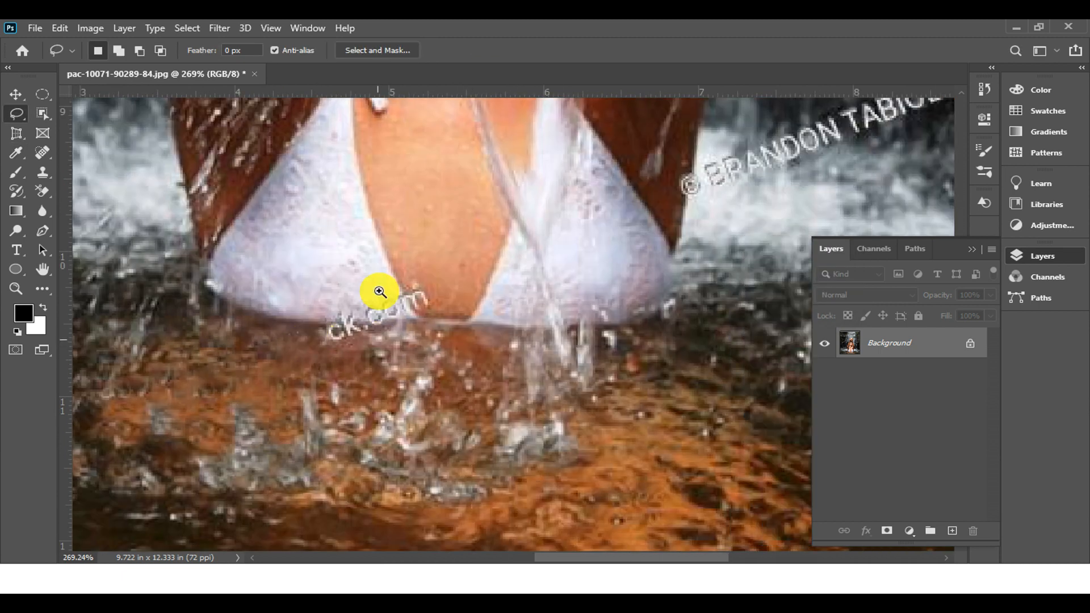
{"action": "left_click", "coordinate": [43, 172]}
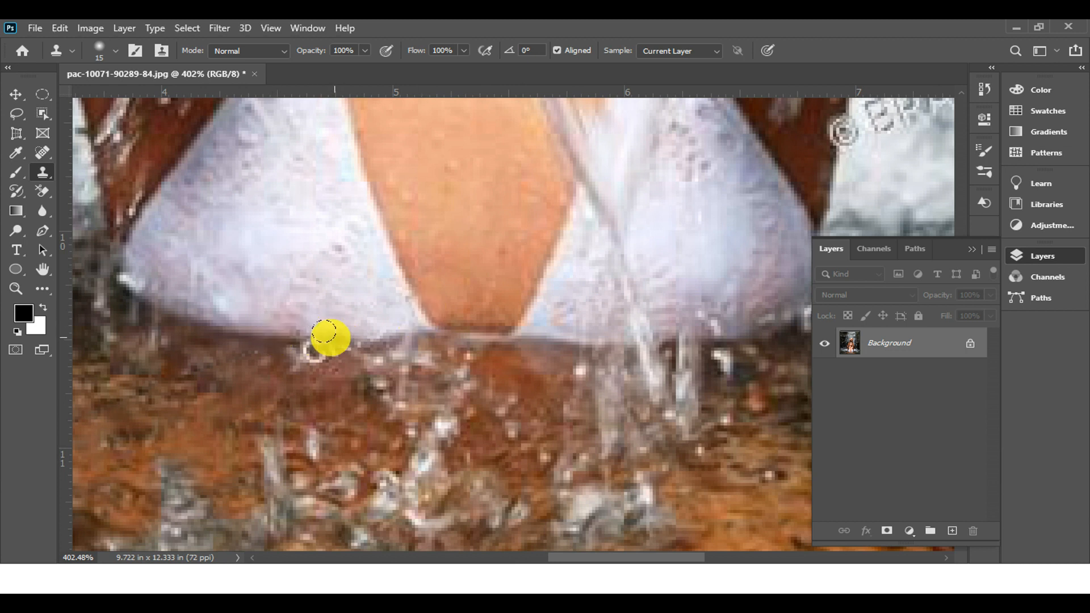
{"action": "left_click_drag", "start_coordinate": [317, 335], "coordinate": [363, 335]}
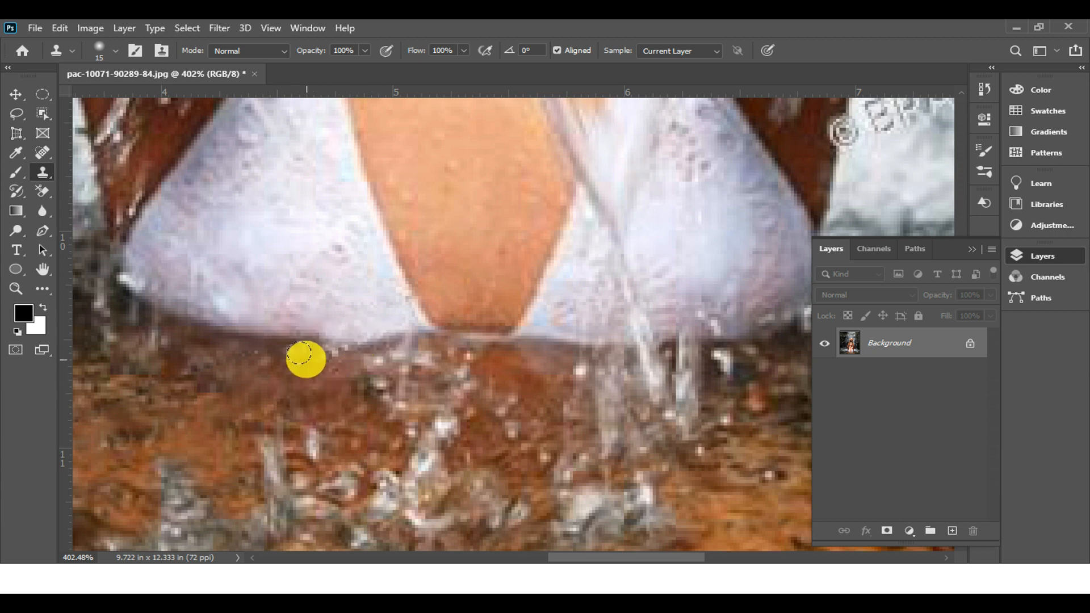
{"action": "left_click_drag", "start_coordinate": [318, 358], "coordinate": [363, 358]}
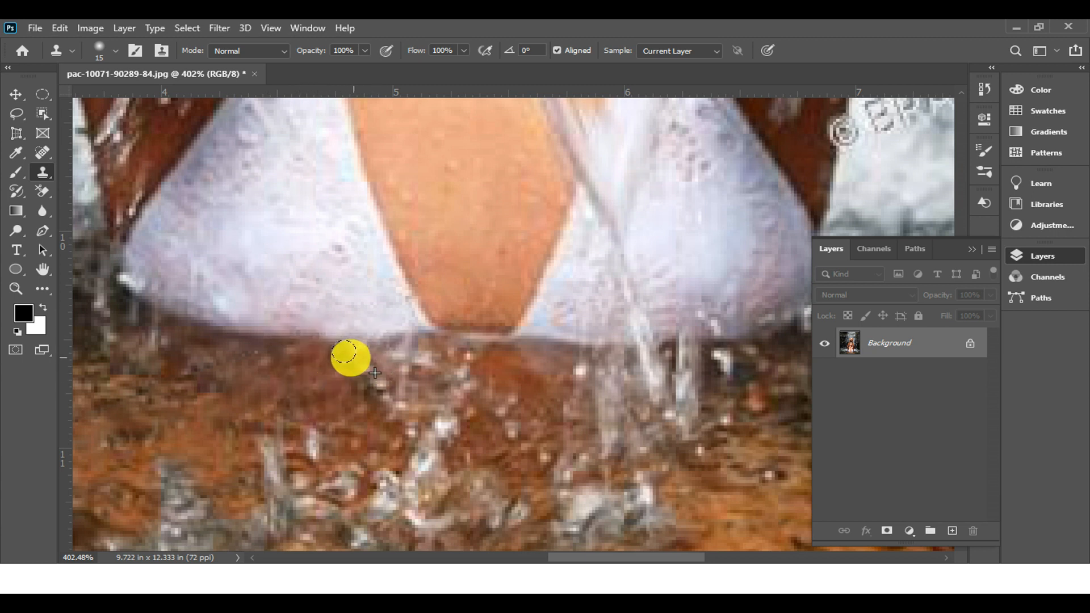
{"action": "left_click_drag", "start_coordinate": [412, 394], "coordinate": [336, 392]}
- Sample the dark skin beside the bikini top and clone it over the copyright symbol at the arm's edge
{"action": "left_click_drag", "start_coordinate": [623, 351], "coordinate": [416, 410]}
{"action": "left_click_drag", "start_coordinate": [402, 370], "coordinate": [528, 381]}
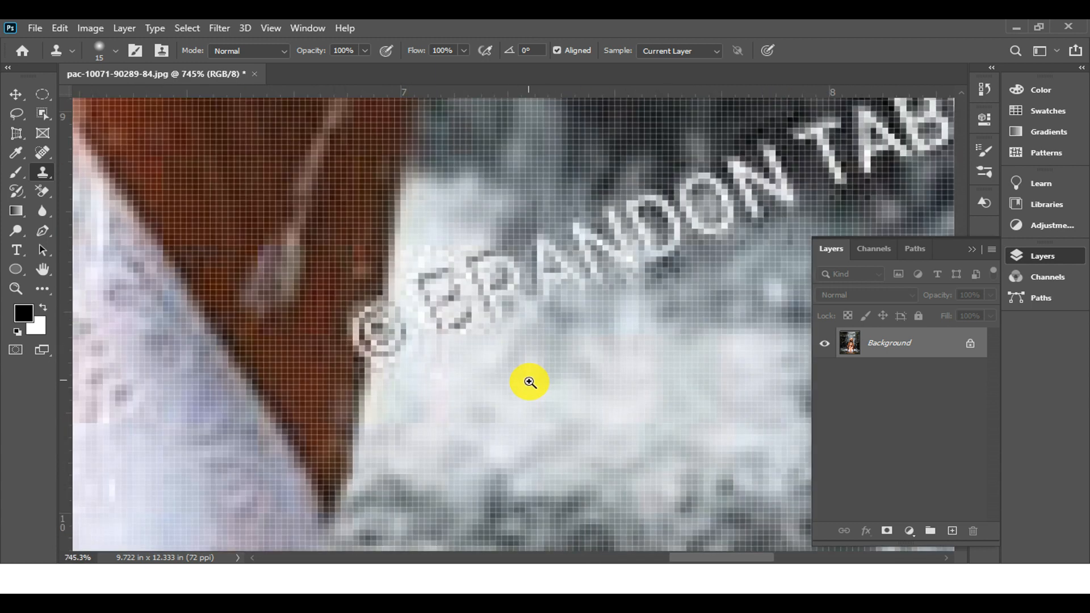
{"action": "left_click", "coordinate": [342, 404], "text": "alt"}
{"action": "left_click", "coordinate": [376, 329]}
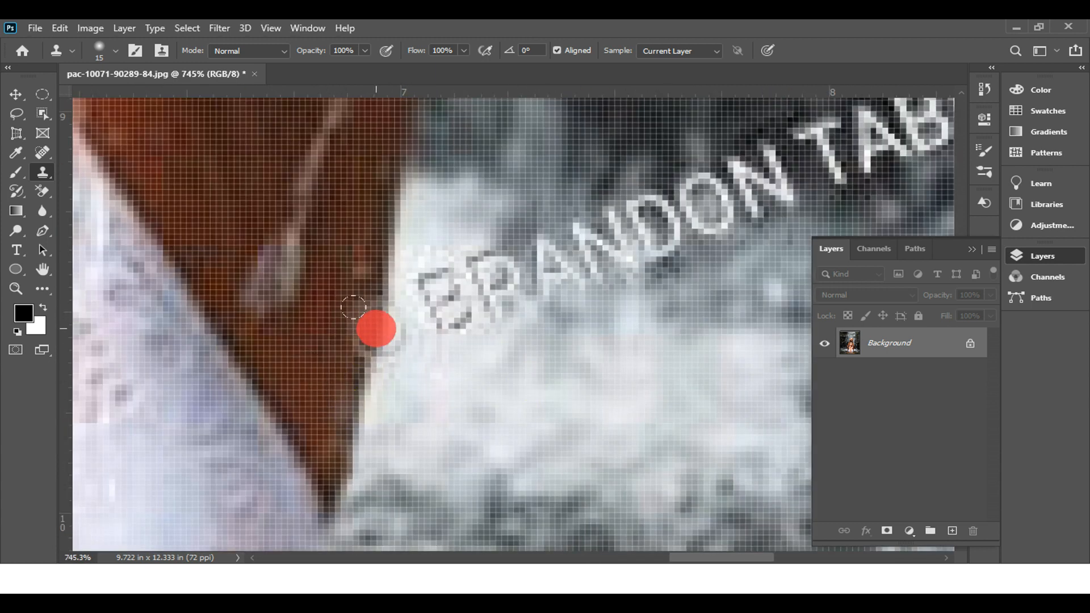
- Lasso the photographer's name over the splashing water right of the arm, apply a Content-Aware fill, and deselect
{"action": "scroll", "coordinate": [462, 377], "scroll_direction": "down", "scroll_amount": 3}
{"action": "left_click", "coordinate": [16, 113]}
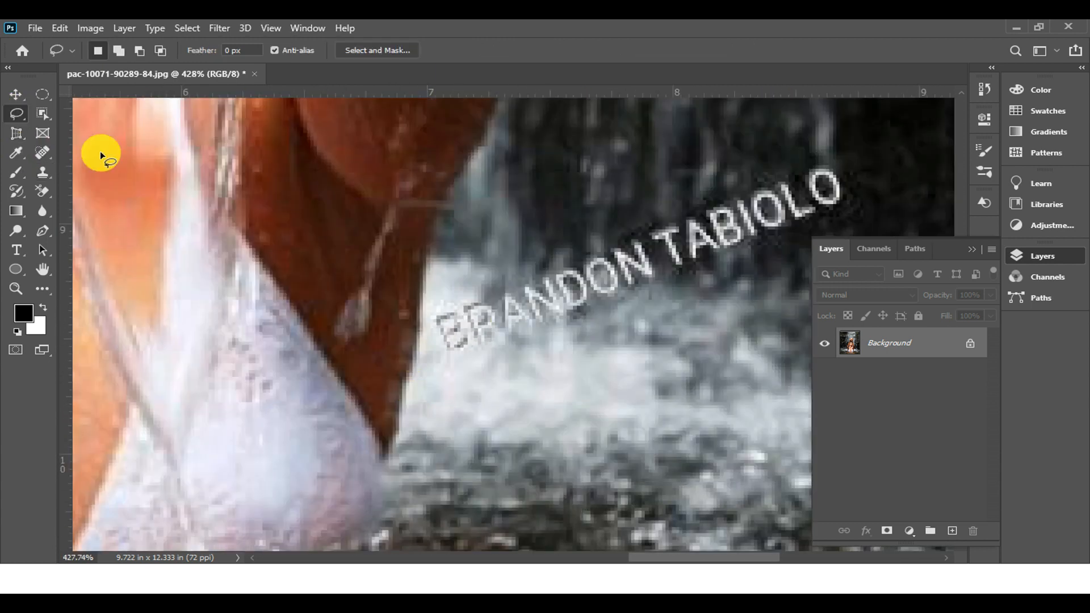
{"action": "left_click_drag", "start_coordinate": [443, 292], "coordinate": [712, 308]}
{"action": "left_click_drag", "start_coordinate": [573, 213], "coordinate": [446, 295]}
{"action": "right_click", "coordinate": [568, 290]}
{"action": "left_click", "coordinate": [619, 209]}
{"action": "key", "text": "Return"}
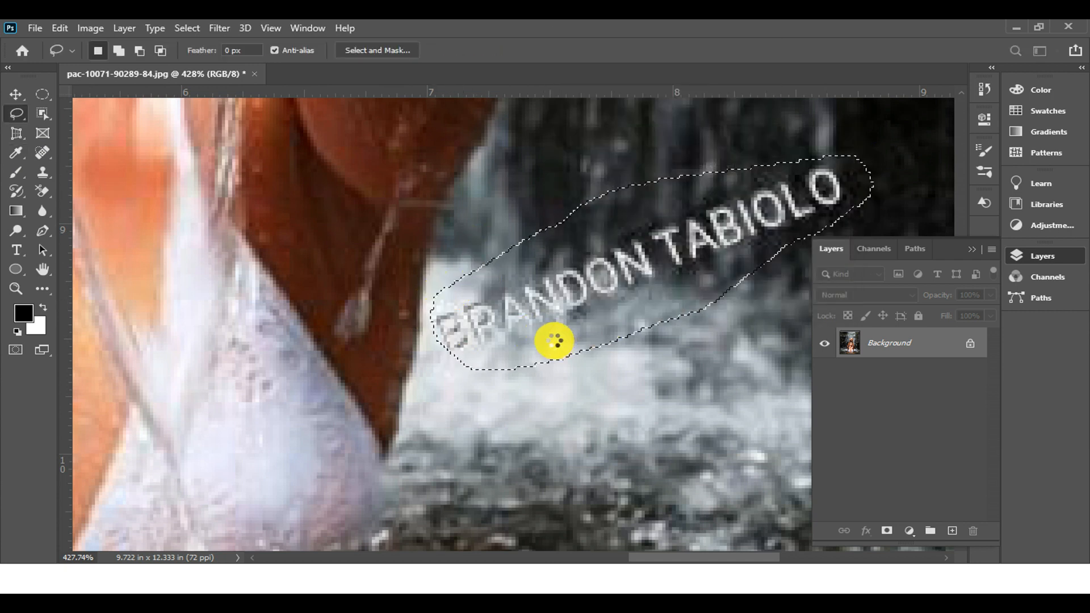
{"action": "key", "text": "ctrl+d"}
- Lasso the photographer's name above the water at the photo's left edge and fill it with Content-Aware contents
{"action": "scroll", "coordinate": [549, 394], "scroll_direction": "down", "scroll_amount": 5}
{"action": "left_click_drag", "start_coordinate": [284, 322], "coordinate": [248, 312]}
{"action": "left_click_drag", "start_coordinate": [277, 354], "coordinate": [282, 322]}
{"action": "right_click", "coordinate": [282, 335]}
{"action": "left_click", "coordinate": [263, 246]}
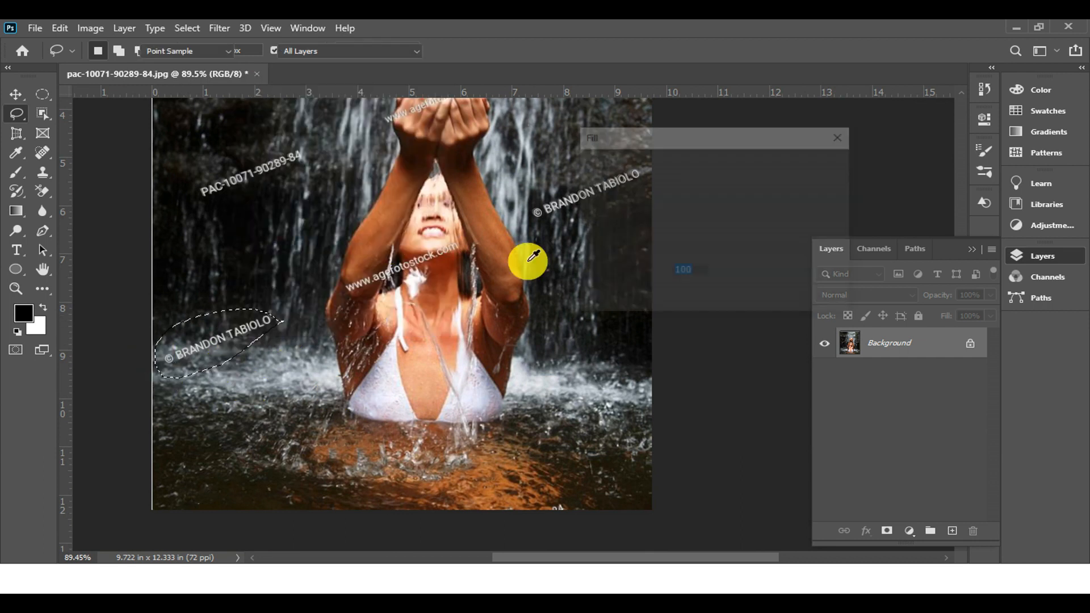
{"action": "left_click", "coordinate": [815, 161]}
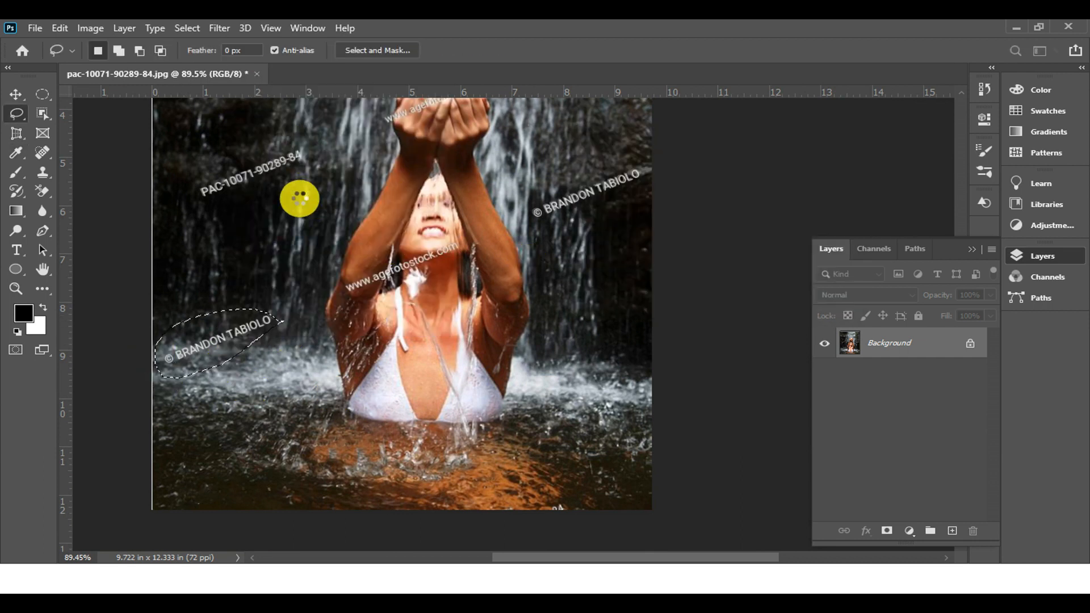
- Fill the lassoed PAC image code on the dark rocks left of the woman with Content-Aware contents
{"action": "right_click", "coordinate": [251, 202]}
{"action": "left_click", "coordinate": [295, 438]}
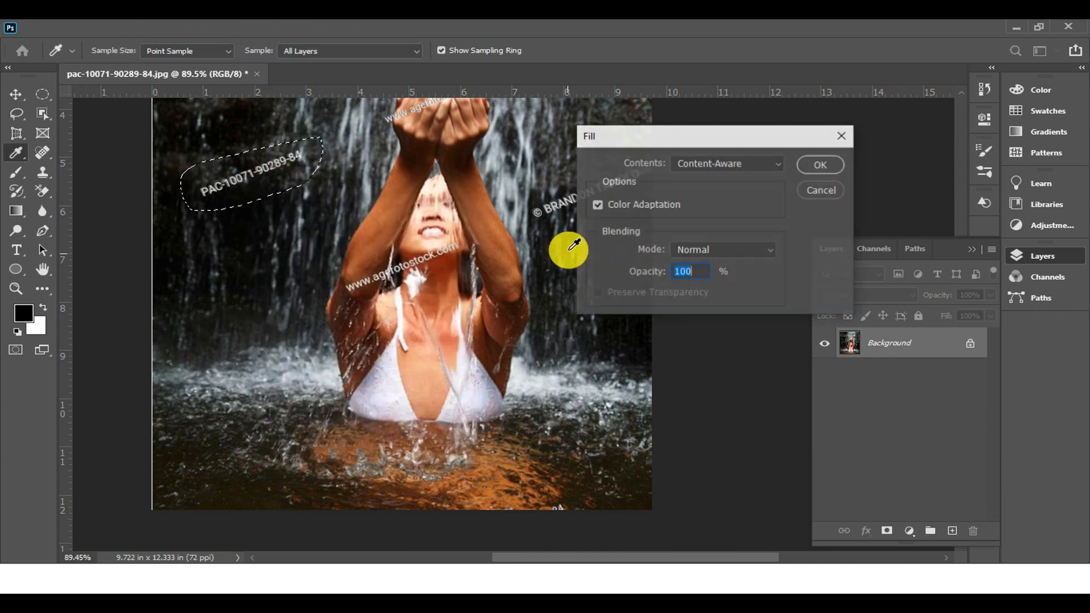
{"action": "left_click", "coordinate": [815, 166]}
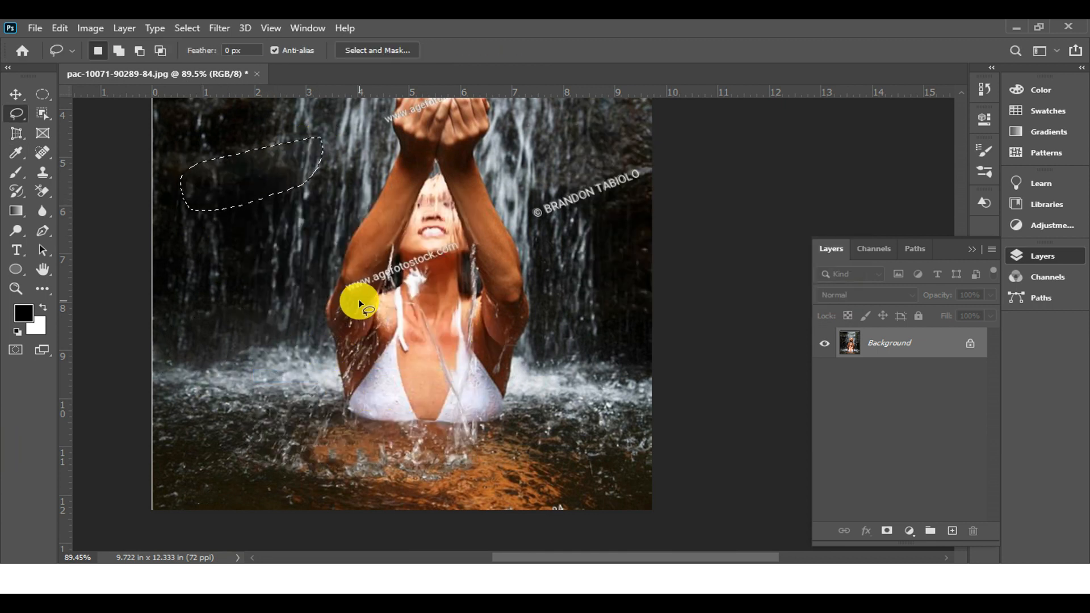
- Lasso the photographer's name right of the raised arms and fill it with Content-Aware contents
{"action": "left_click_drag", "start_coordinate": [657, 147], "coordinate": [591, 212]}
{"action": "right_click", "coordinate": [594, 186]}
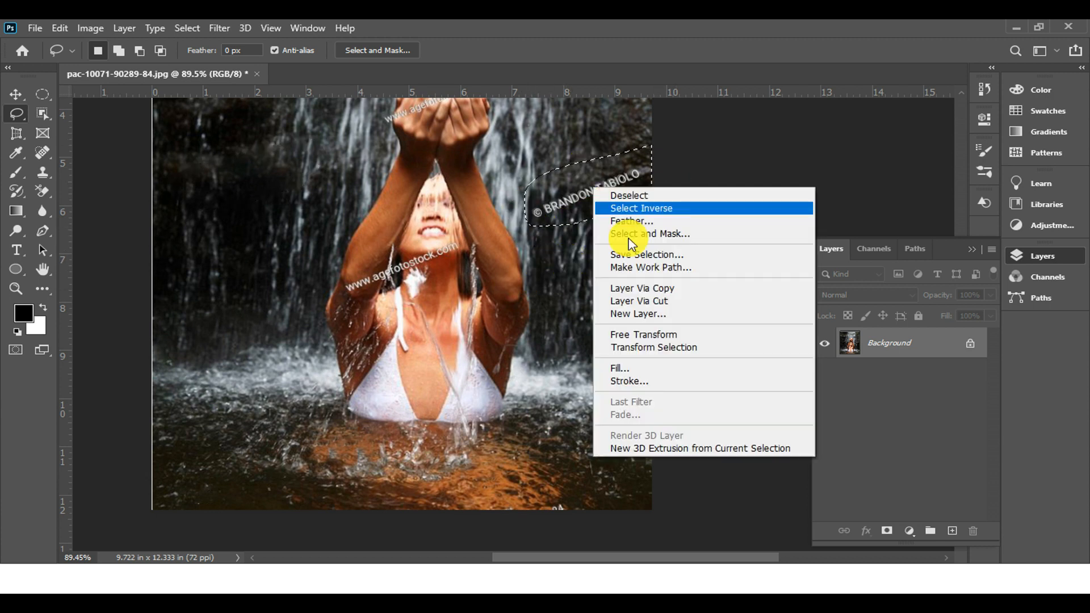
{"action": "left_click", "coordinate": [637, 365]}
{"action": "left_click", "coordinate": [822, 164]}
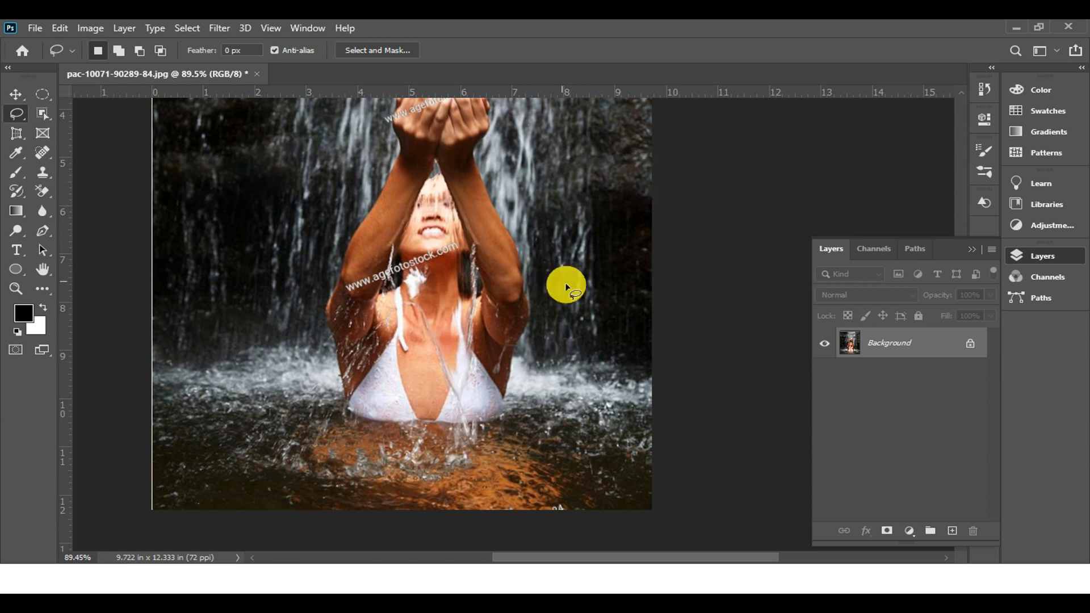
- Fill the lassoed agefotostock.com watermark on the rocks at the photo's upper left with Content-Aware contents
{"action": "key", "text": "ctrl+0"}
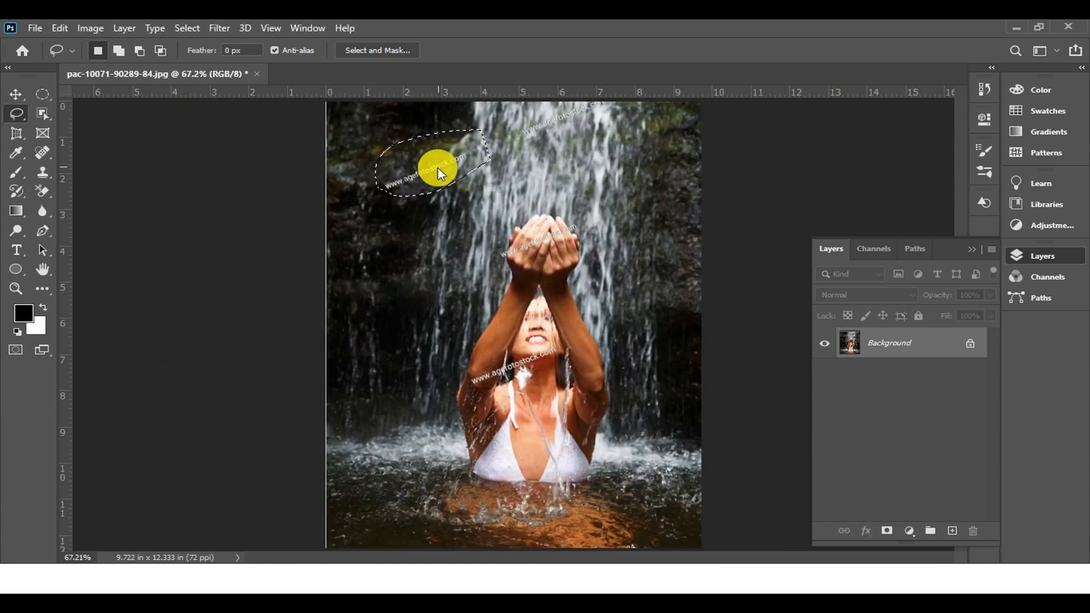
{"action": "right_click", "coordinate": [438, 172]}
{"action": "left_click", "coordinate": [499, 348]}
{"action": "left_click", "coordinate": [821, 164]}
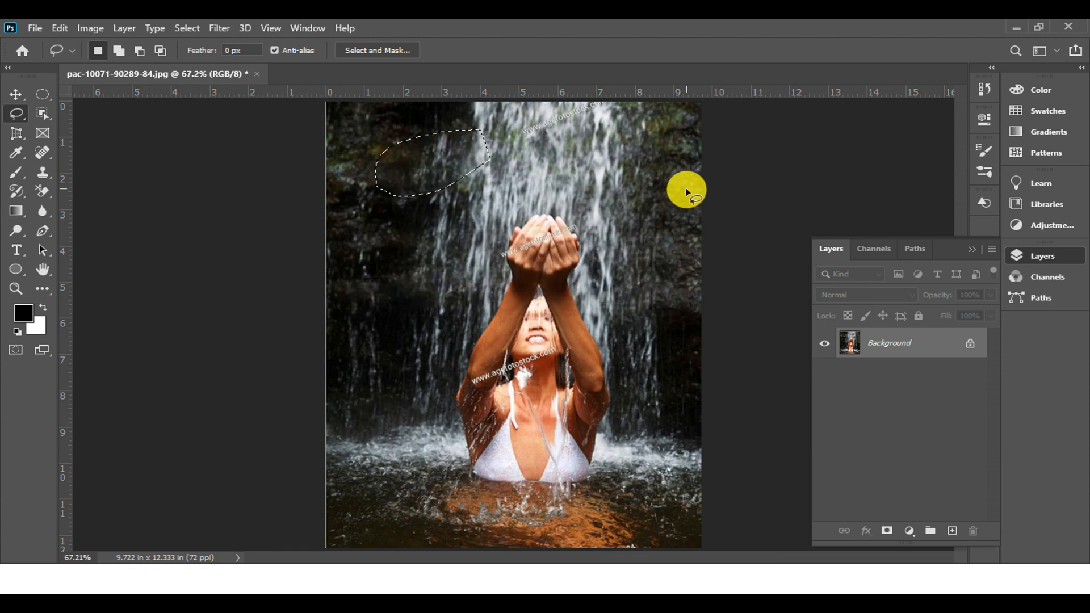
{"action": "left_click", "coordinate": [592, 145], "text": "ctrl"}
{"action": "left_click_drag", "start_coordinate": [593, 151], "coordinate": [494, 350]}
{"action": "right_click", "coordinate": [490, 256]}
{"action": "left_click", "coordinate": [560, 441]}
{"action": "left_click", "coordinate": [820, 165]}
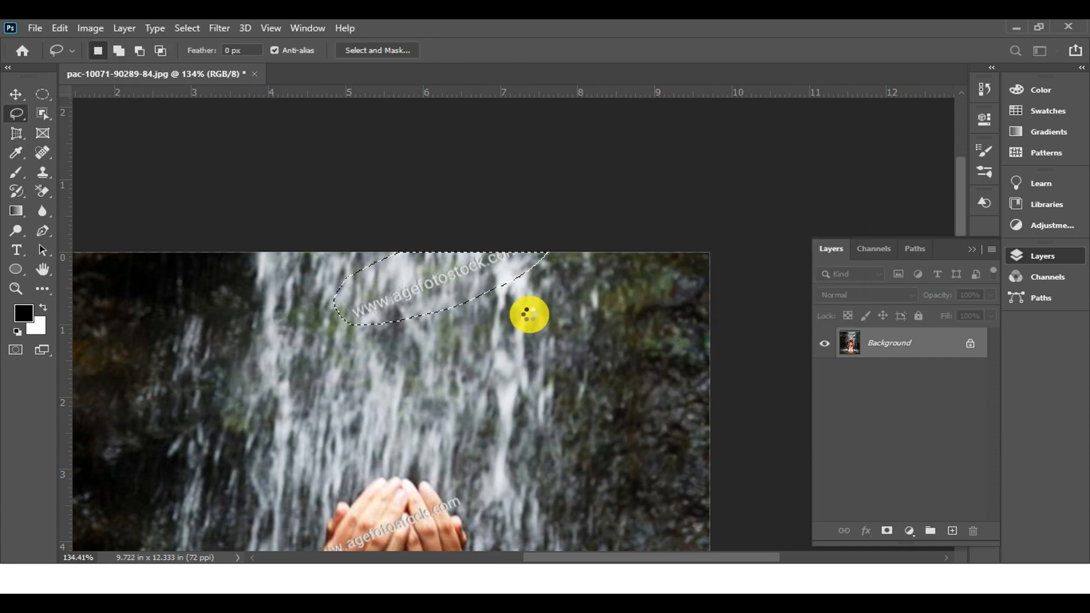
{"action": "key", "text": "ctrl+d"}
- Lasso the watermark's first "w" on the water left of the hands, apply a Content-Aware fill, and deselect
{"action": "left_click_drag", "start_coordinate": [508, 366], "coordinate": [452, 506]}
{"action": "left_click_drag", "start_coordinate": [451, 522], "coordinate": [521, 408]}
{"action": "mouse_move", "coordinate": [578, 452]}
{"action": "left_mouse_down"}
{"action": "mouse_move", "coordinate": [608, 459]}
{"action": "mouse_move", "coordinate": [555, 275]}
{"action": "mouse_move", "coordinate": [620, 284]}
{"action": "mouse_move", "coordinate": [487, 275]}
{"action": "mouse_move", "coordinate": [502, 277]}
{"action": "mouse_move", "coordinate": [246, 324]}
{"action": "mouse_move", "coordinate": [249, 385]}
{"action": "left_mouse_up"}
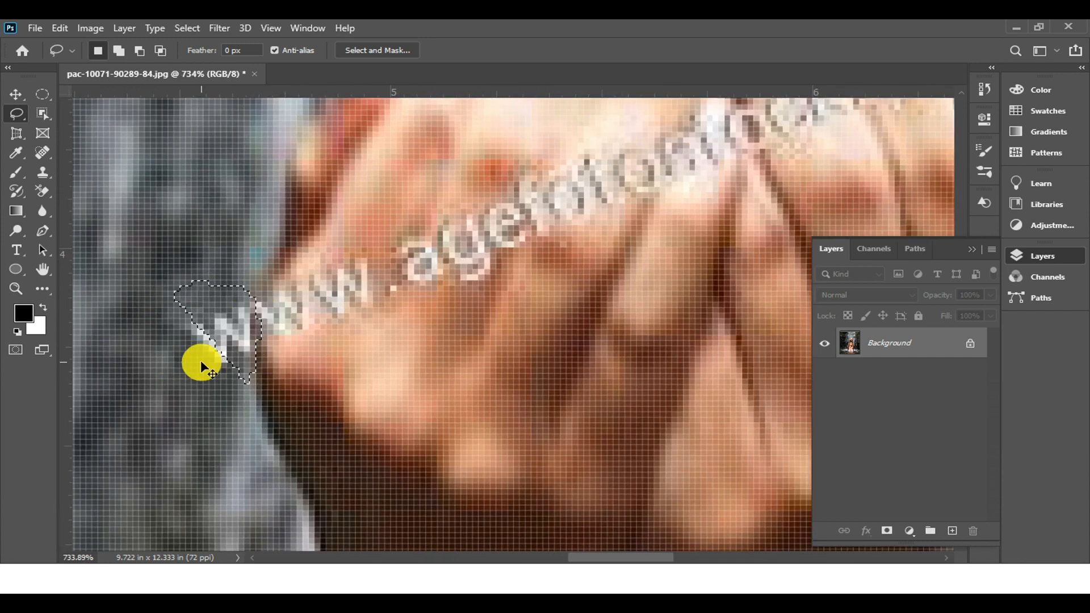
{"action": "left_click", "coordinate": [206, 387]}
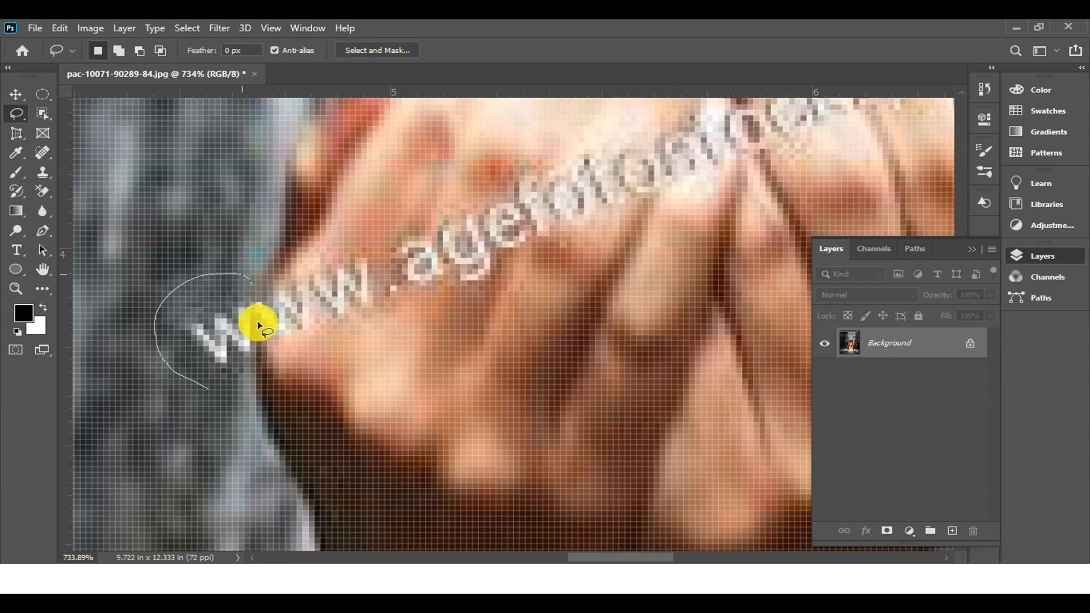
{"action": "left_click_drag", "start_coordinate": [204, 386], "coordinate": [203, 385]}
{"action": "right_click", "coordinate": [200, 329]}
{"action": "left_click", "coordinate": [275, 244]}
{"action": "key", "text": "Return"}
{"action": "key", "text": "ctrl+d"}
- Lasso the next watermark "w" at the left hand's edge, apply a Content-Aware fill, and deselect
{"action": "left_click_drag", "start_coordinate": [337, 304], "coordinate": [318, 323]}
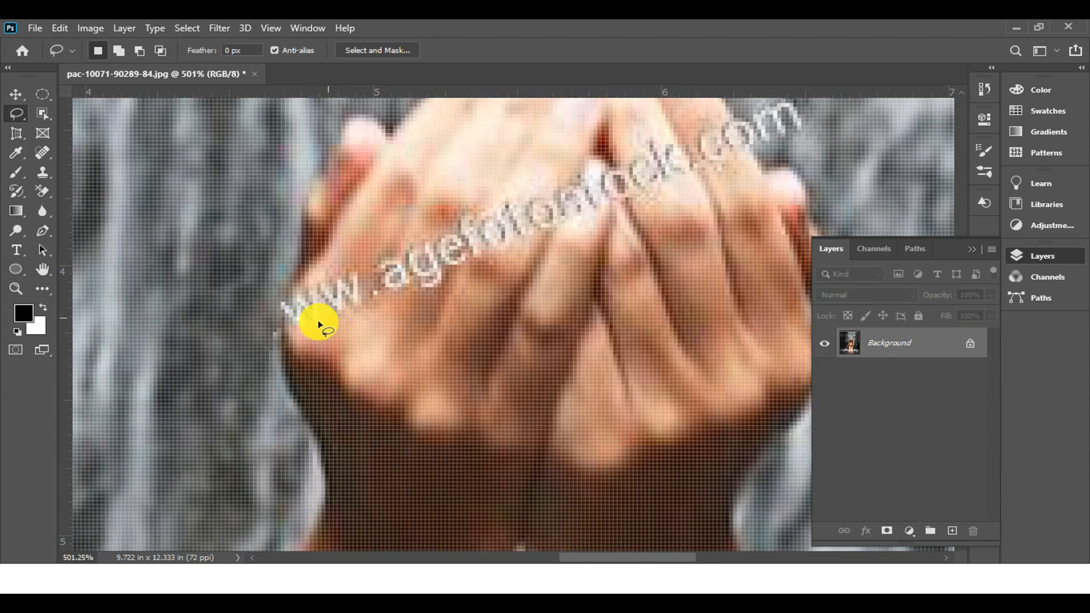
{"action": "right_click", "coordinate": [307, 327]}
{"action": "left_click", "coordinate": [353, 222]}
{"action": "left_click", "coordinate": [820, 166]}
{"action": "key", "text": "ctrl+d"}
- Lasso the last "w" before ".agefotostock" on the hand and fill it with Content-Aware contents
{"action": "scroll", "coordinate": [360, 305], "scroll_direction": "up", "scroll_amount": 3}
{"action": "mouse_move", "coordinate": [370, 367]}
{"action": "left_mouse_down"}
{"action": "mouse_move", "coordinate": [322, 347]}
{"action": "mouse_move", "coordinate": [366, 251]}
{"action": "left_mouse_up"}
{"action": "right_click", "coordinate": [367, 289]}
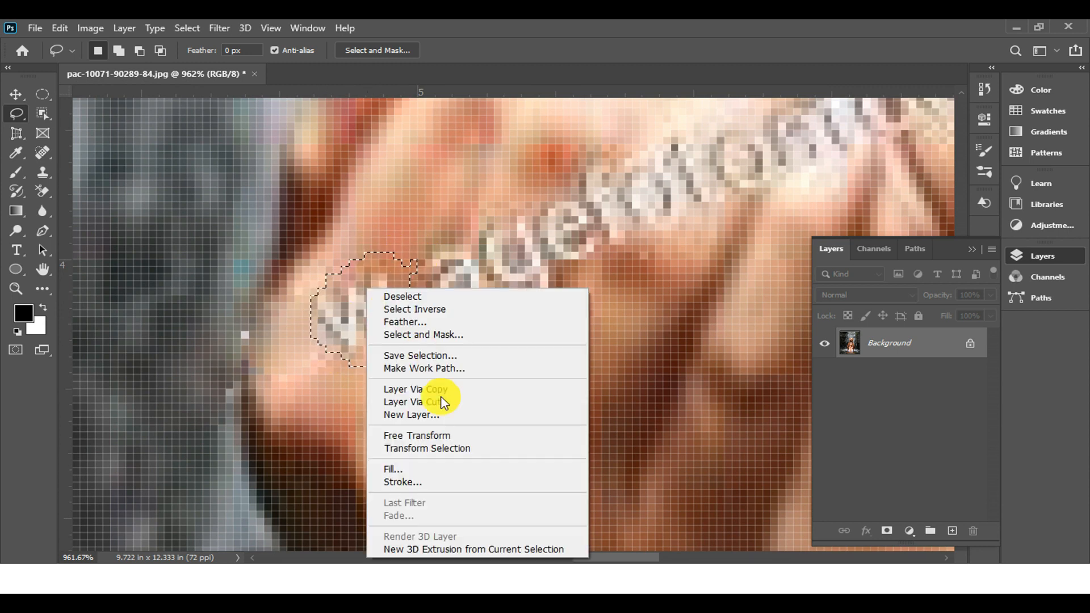
{"action": "left_click", "coordinate": [451, 469]}
{"action": "left_click", "coordinate": [820, 166]}
- With the Clone Stamp brush reduced to 7 px, clone over the watermark remnants along the left hand's outer edge
{"action": "scroll", "coordinate": [567, 340], "scroll_direction": "down", "scroll_amount": 3}
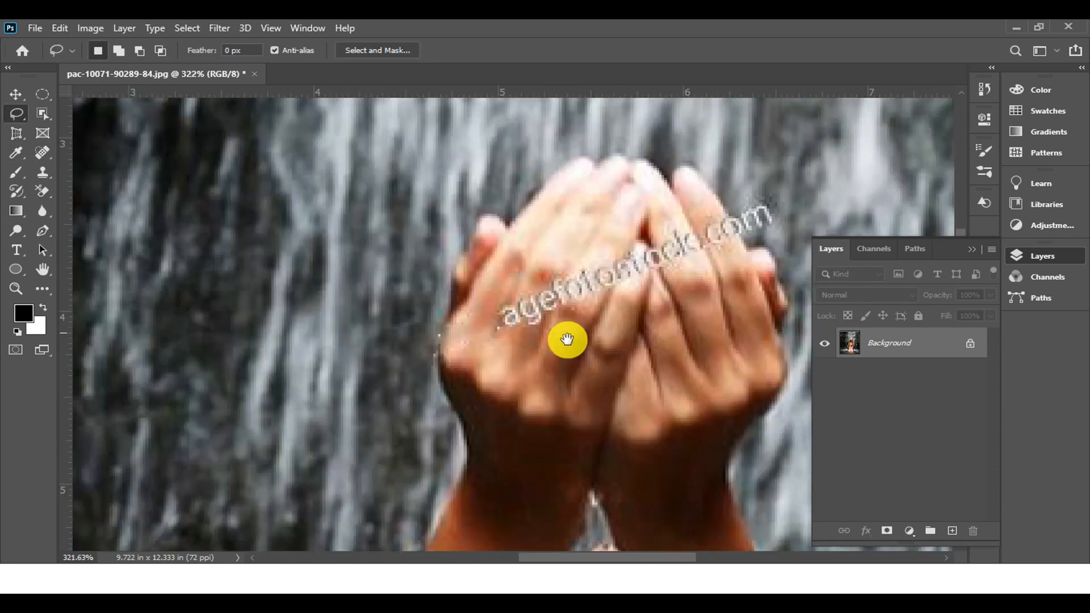
{"action": "scroll", "coordinate": [462, 348], "scroll_direction": "up", "scroll_amount": 3}
{"action": "left_click", "coordinate": [42, 173]}
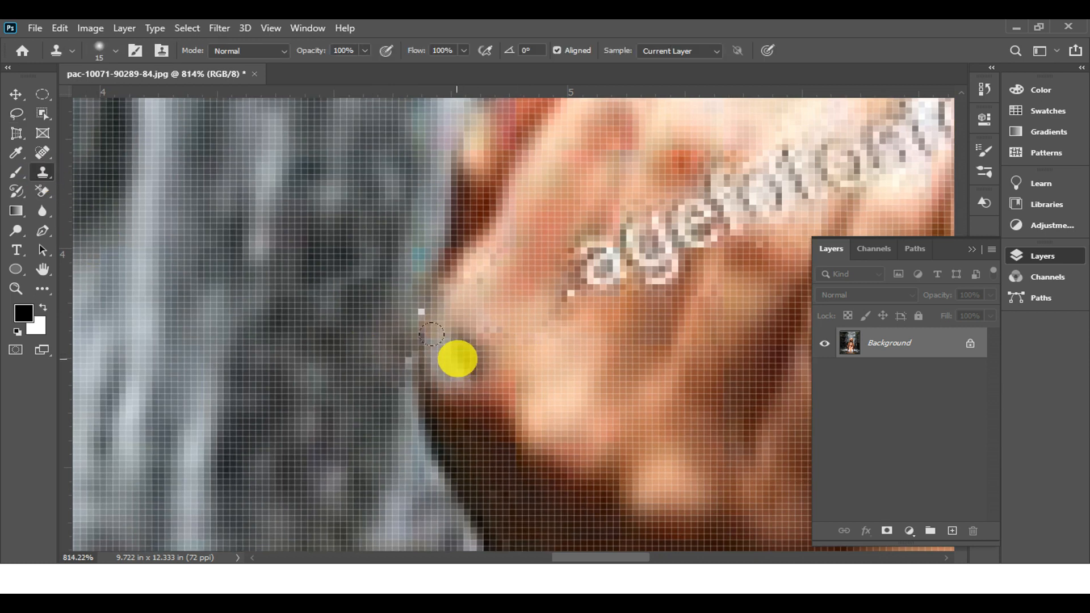
{"action": "key", "text": "bracketleft"}
{"action": "key", "text": "bracketleft"}
{"action": "key", "text": "bracketleft"}
{"action": "key", "text": "bracketleft"}
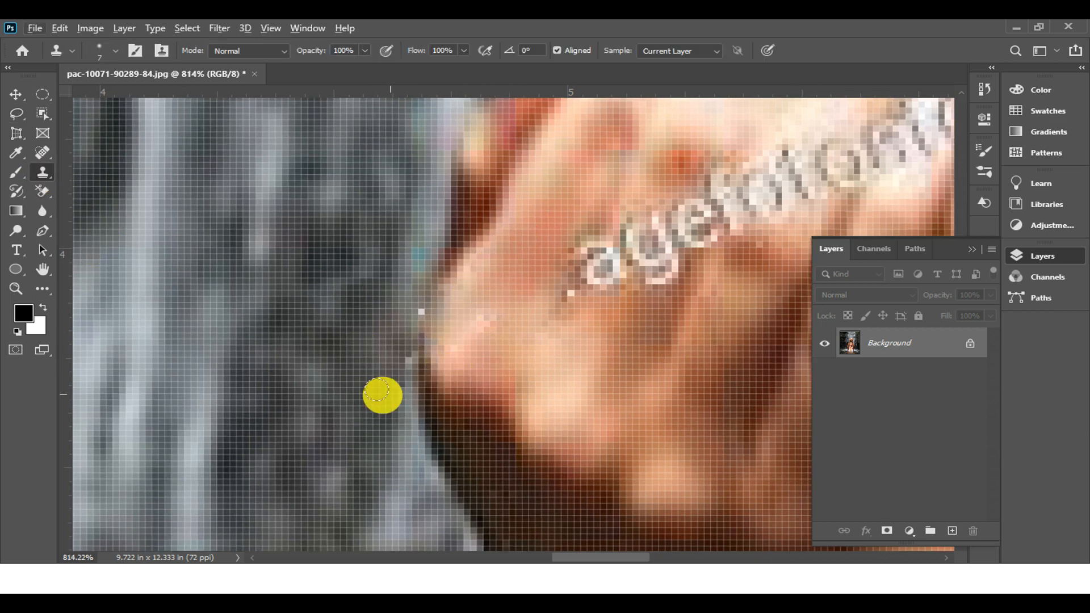
{"action": "left_click_drag", "start_coordinate": [389, 352], "coordinate": [404, 296]}
- Sample clean skin and clone it over the leftover watermark specks on the back of the left hand
{"action": "left_click_drag", "start_coordinate": [580, 350], "coordinate": [520, 396]}
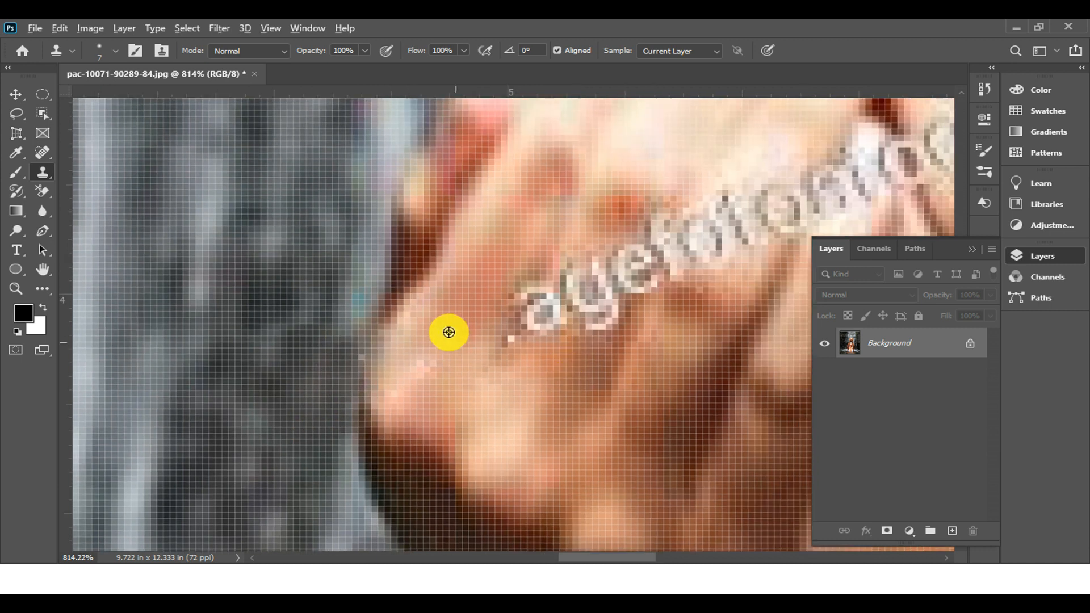
{"action": "left_click", "coordinate": [446, 330], "text": "alt"}
{"action": "left_click_drag", "start_coordinate": [429, 355], "coordinate": [397, 375]}
{"action": "left_click_drag", "start_coordinate": [566, 362], "coordinate": [512, 403]}
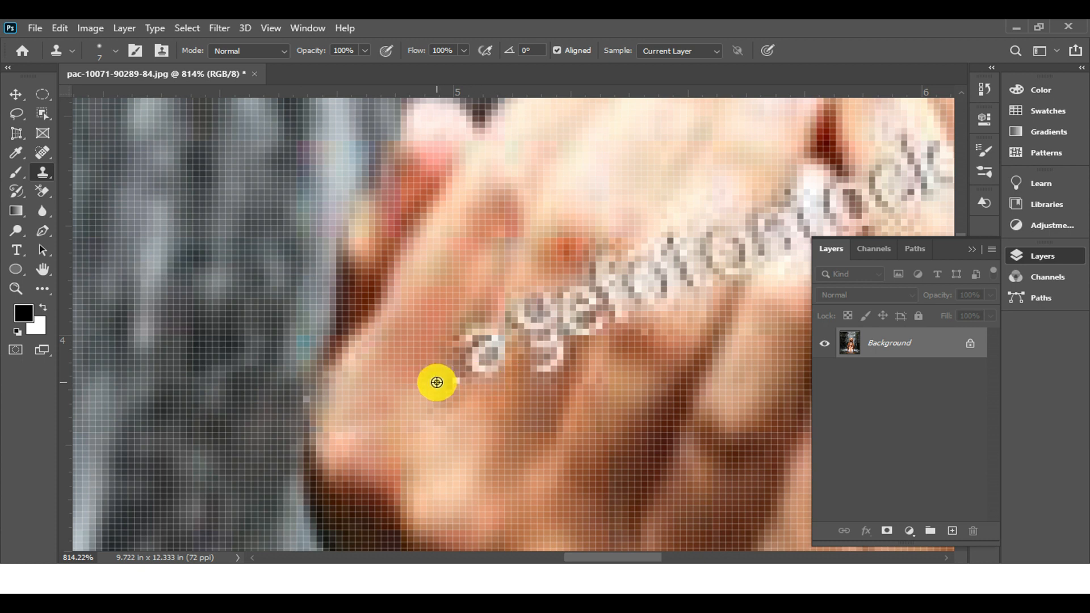
{"action": "left_click", "coordinate": [461, 355], "text": "alt"}
- Lasso the watermark letter "a" on the left hand and fill it with Content-Aware contents
{"action": "left_click", "coordinate": [17, 114]}
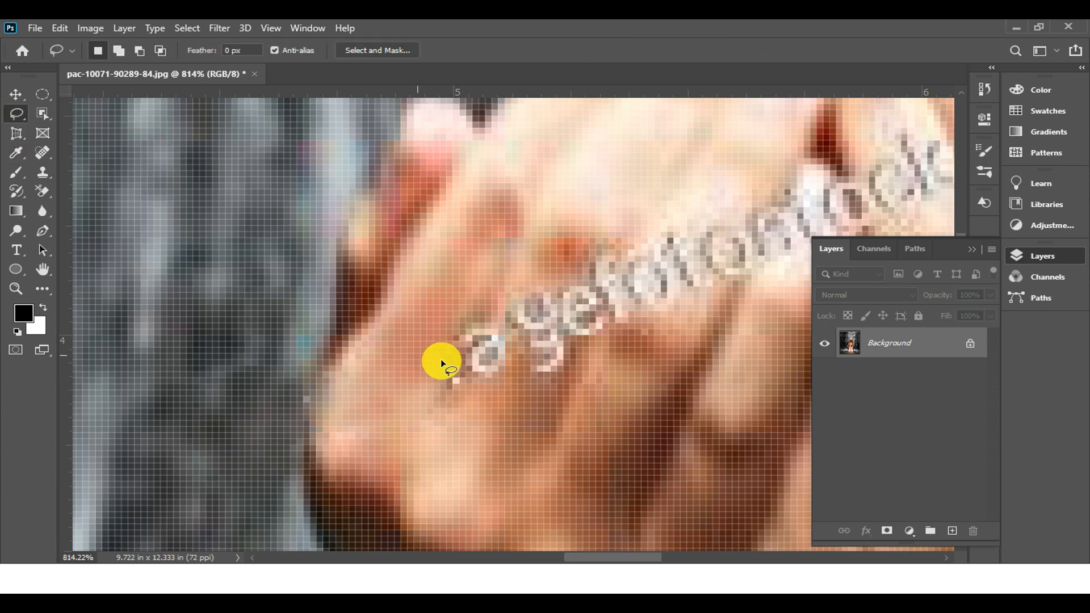
{"action": "right_click", "coordinate": [492, 363]}
{"action": "left_click", "coordinate": [519, 267]}
{"action": "left_click", "coordinate": [816, 166]}
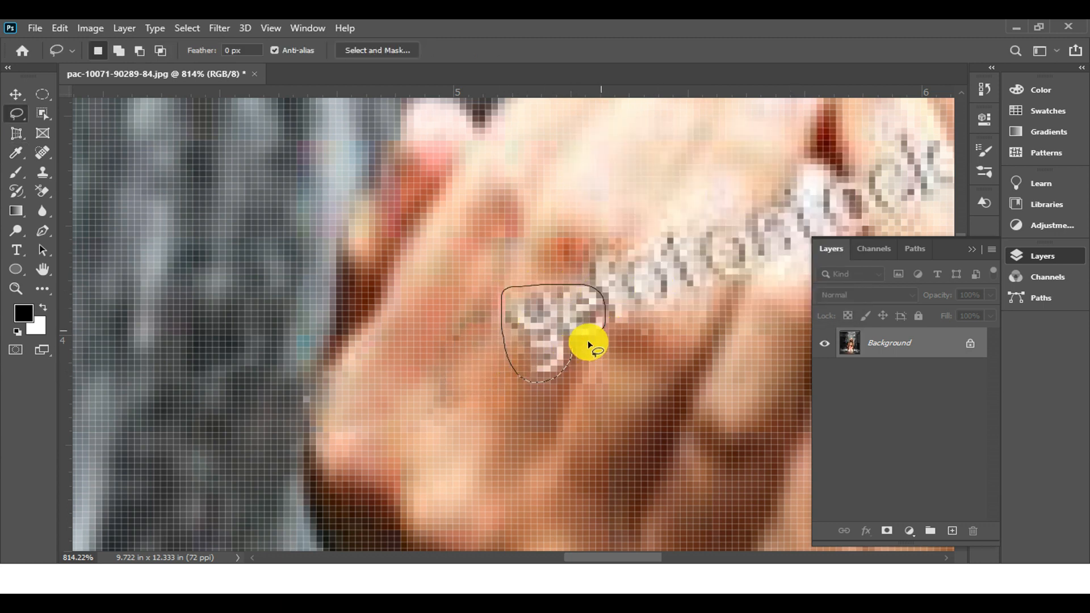
- Lasso the watermark letters "ge" on the left hand, apply a Content-Aware fill, and deselect
{"action": "left_click_drag", "start_coordinate": [555, 373], "coordinate": [554, 375]}
{"action": "right_click", "coordinate": [554, 375]}
{"action": "left_click", "coordinate": [570, 243]}
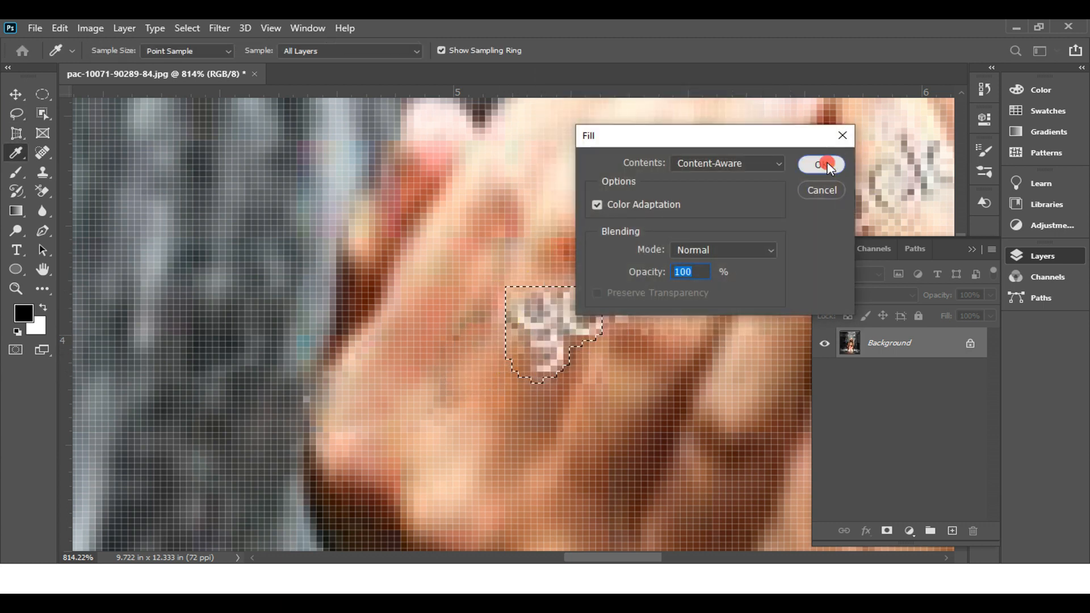
{"action": "left_click", "coordinate": [824, 163]}
{"action": "key", "text": "ctrl+d"}
- Lasso the watermark letters "foto" across the left hand's knuckles, apply a Content-Aware fill, and deselect
{"action": "mouse_move", "coordinate": [643, 328]}
{"action": "left_mouse_down"}
{"action": "mouse_move", "coordinate": [617, 329]}
{"action": "mouse_move", "coordinate": [591, 285]}
{"action": "left_mouse_up"}
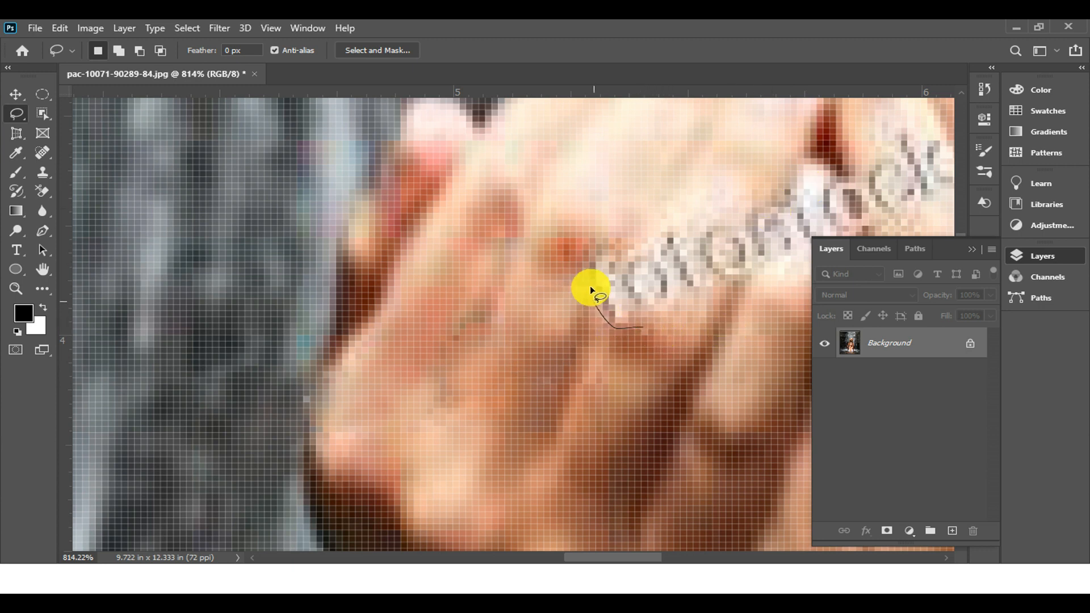
{"action": "right_click", "coordinate": [665, 339]}
{"action": "left_click", "coordinate": [704, 462]}
{"action": "left_click", "coordinate": [820, 165]}
{"action": "key", "text": "ctrl+d"}
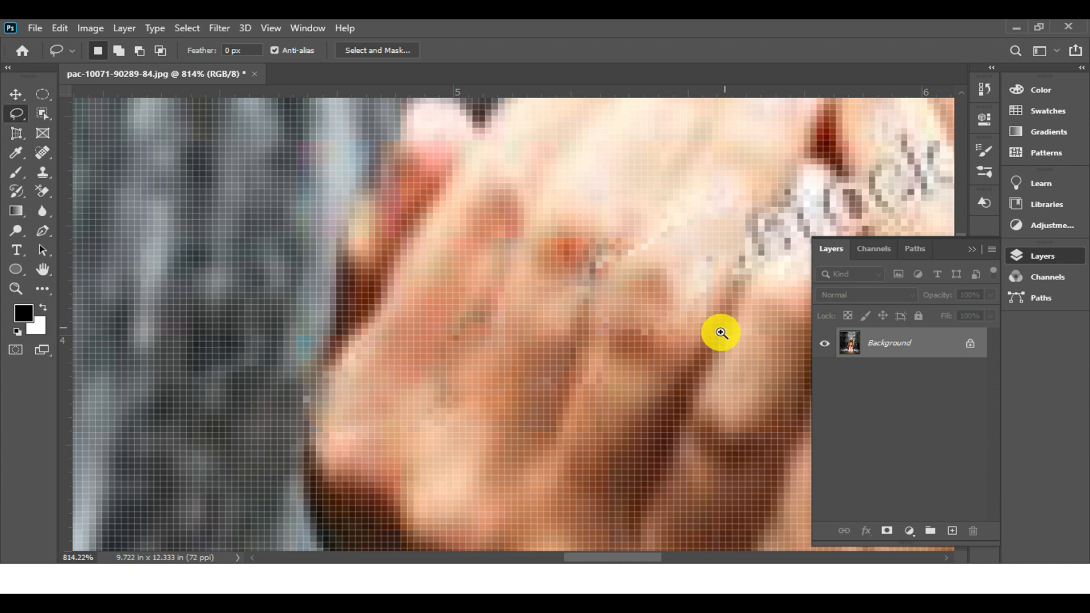
- Lasso the watermark letter "s" near where the hands meet, apply a Content-Aware fill, and deselect
{"action": "left_click", "coordinate": [720, 331], "text": "alt"}
{"action": "left_click_drag", "start_coordinate": [716, 331], "coordinate": [460, 350]}
{"action": "scroll", "coordinate": [486, 327], "scroll_direction": "up", "scroll_amount": 5}
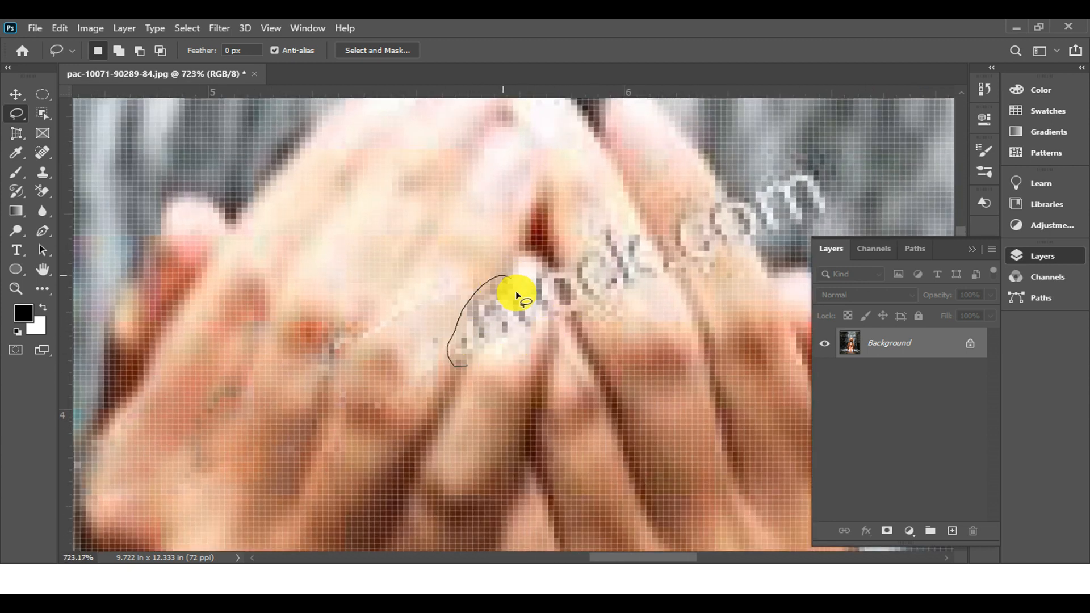
{"action": "left_click_drag", "start_coordinate": [470, 350], "coordinate": [470, 342]}
{"action": "right_click", "coordinate": [470, 340]}
{"action": "left_click", "coordinate": [511, 248]}
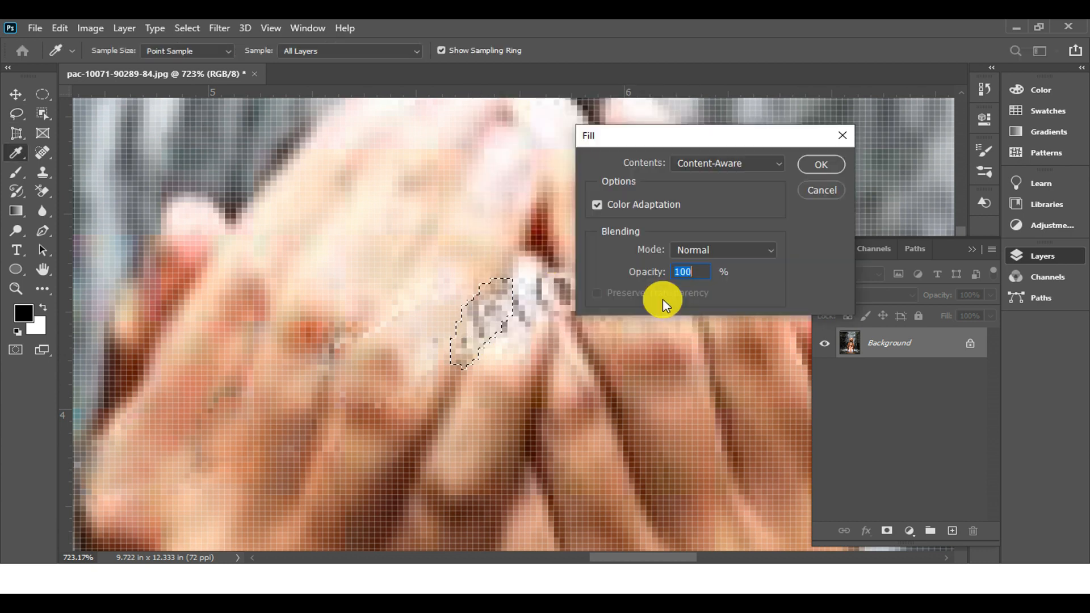
{"action": "left_click", "coordinate": [820, 165]}
{"action": "key", "text": "ctrl+d"}
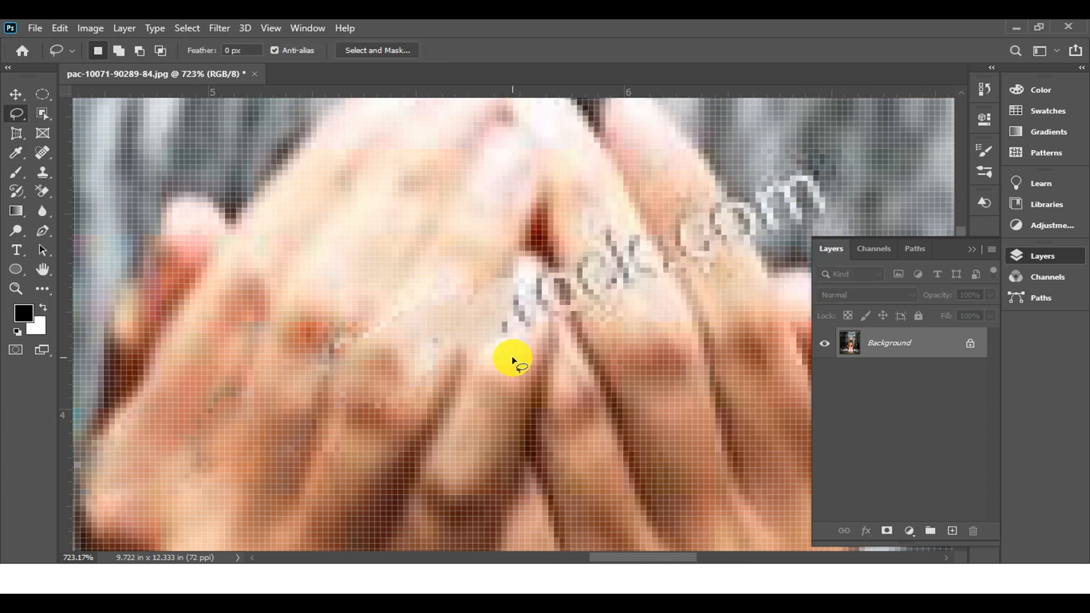
- Lasso the watermark letters "to" and "ck" around the meeting point of the hands, filling each selection with Content-Aware contents
{"action": "right_click", "coordinate": [504, 328]}
{"action": "left_click", "coordinate": [567, 236]}
{"action": "left_click", "coordinate": [810, 164]}
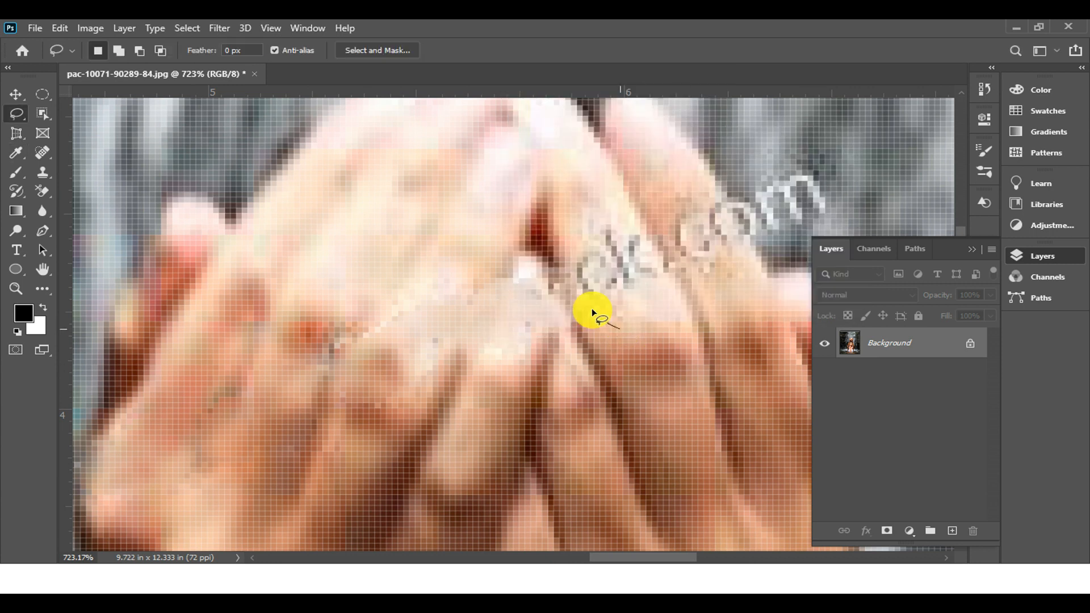
{"action": "right_click", "coordinate": [610, 296]}
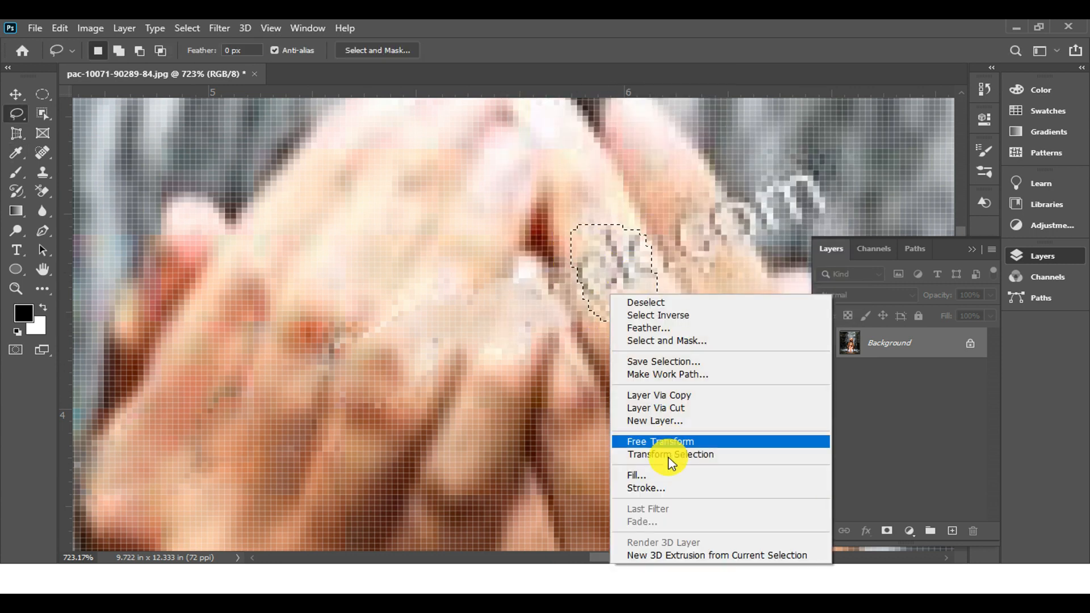
{"action": "left_click", "coordinate": [661, 475]}
{"action": "left_click", "coordinate": [816, 165]}
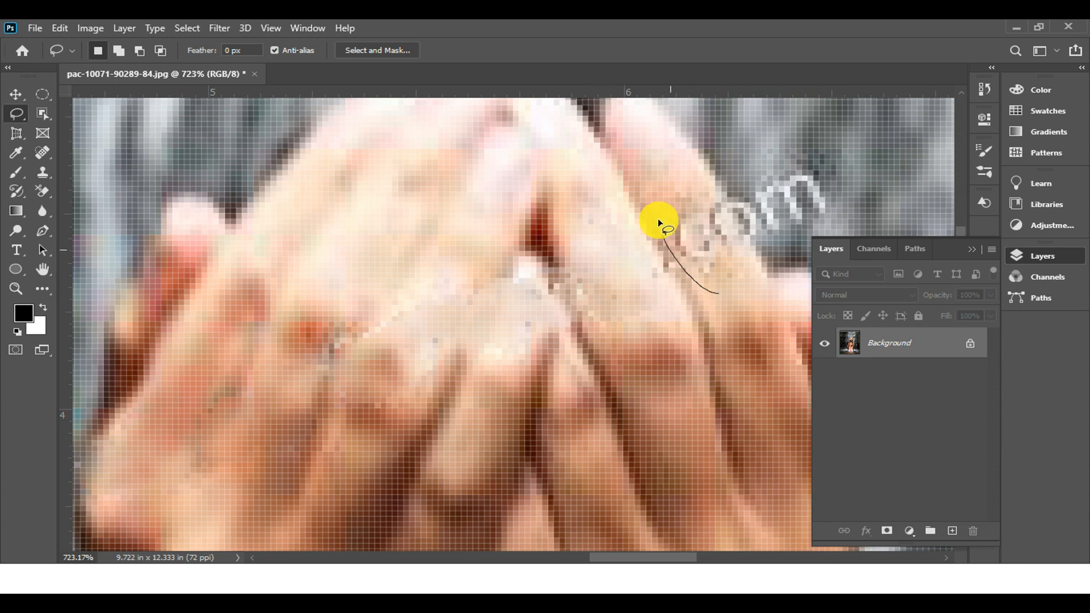
- Lasso the watermark characters ".c" on the right hand's outer fingers and fill them with Content-Aware contents
{"action": "left_click_drag", "start_coordinate": [749, 284], "coordinate": [714, 263]}
{"action": "right_click", "coordinate": [715, 263]}
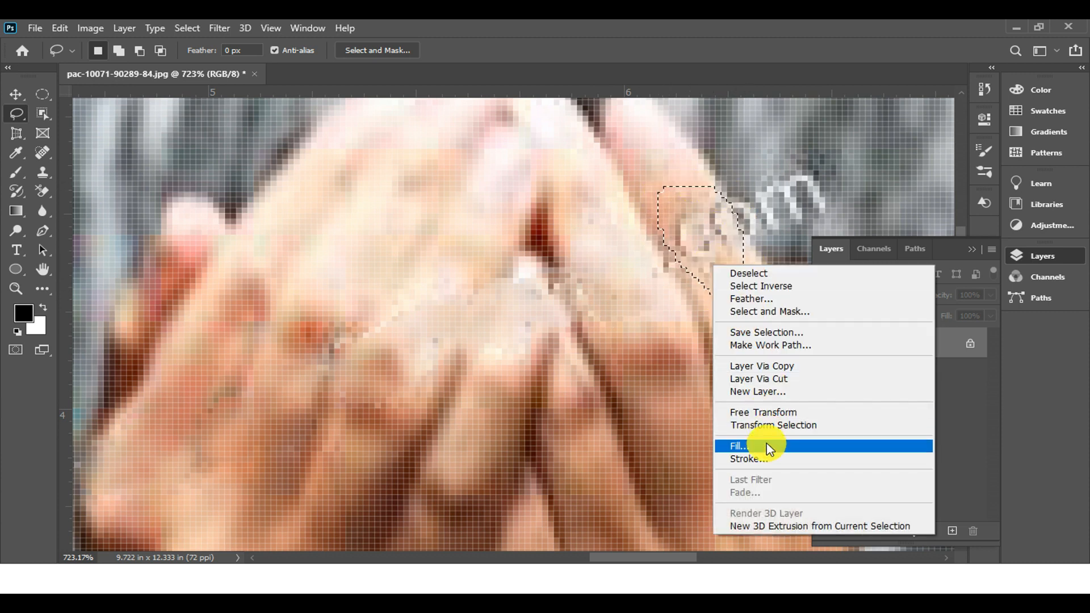
{"action": "left_click", "coordinate": [767, 445]}
{"action": "left_click", "coordinate": [818, 166]}
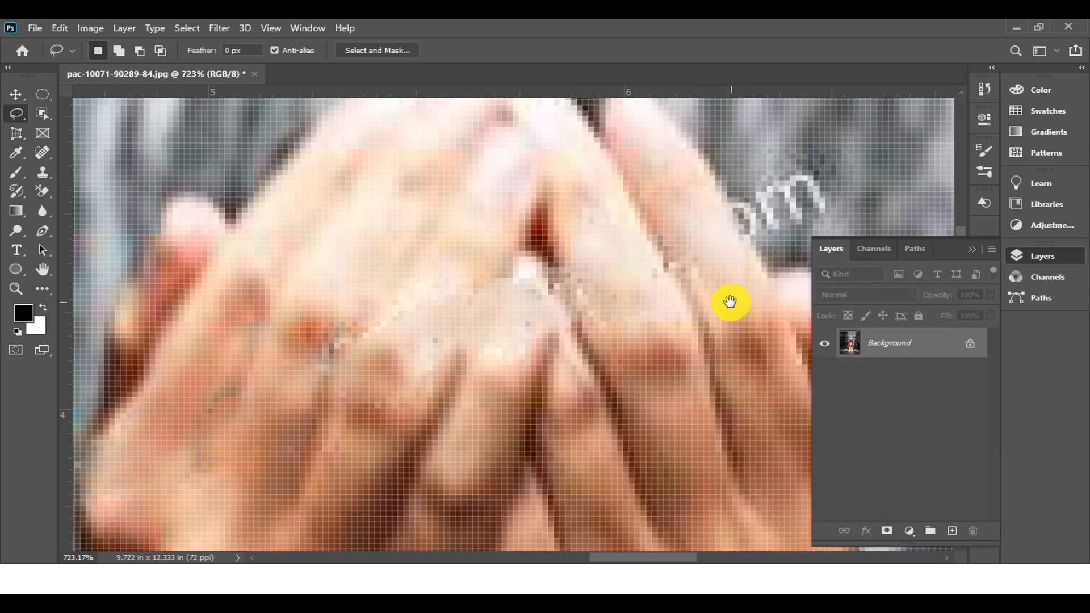
- Lasso the watermark letters "om" on the water beside the right hand and fill them with Content-Aware contents
{"action": "left_click_drag", "start_coordinate": [727, 301], "coordinate": [491, 377]}
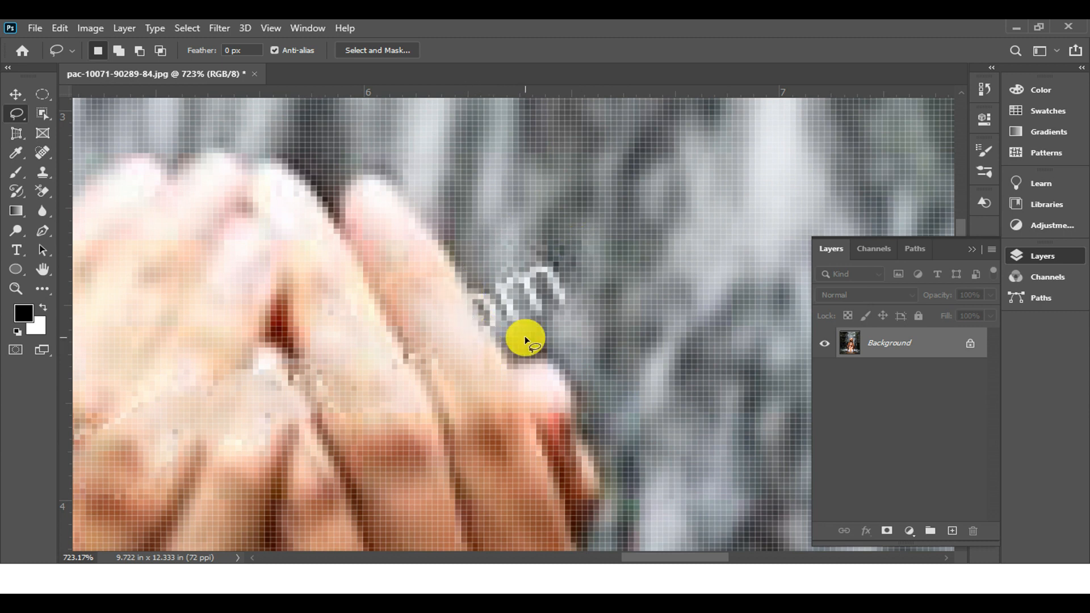
{"action": "left_click_drag", "start_coordinate": [525, 336], "coordinate": [519, 335]}
{"action": "right_click", "coordinate": [529, 294]}
{"action": "left_click", "coordinate": [514, 206]}
{"action": "left_click", "coordinate": [818, 166]}
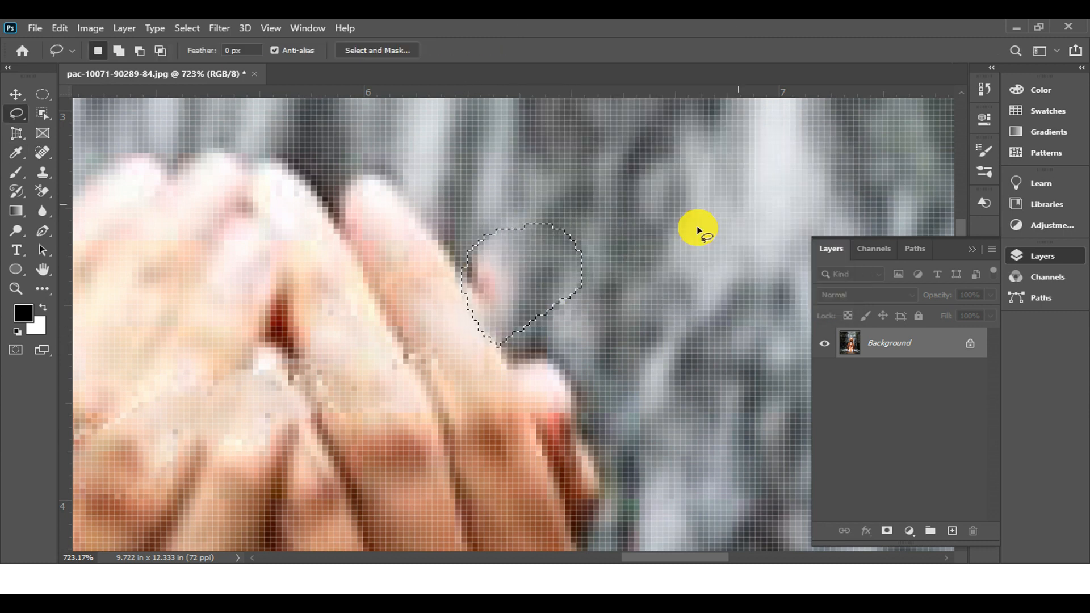
- Use the Clone Stamp tool to cover the stray skin-coloured patch and specks on the water beside the right hand
{"action": "left_click", "coordinate": [42, 172]}
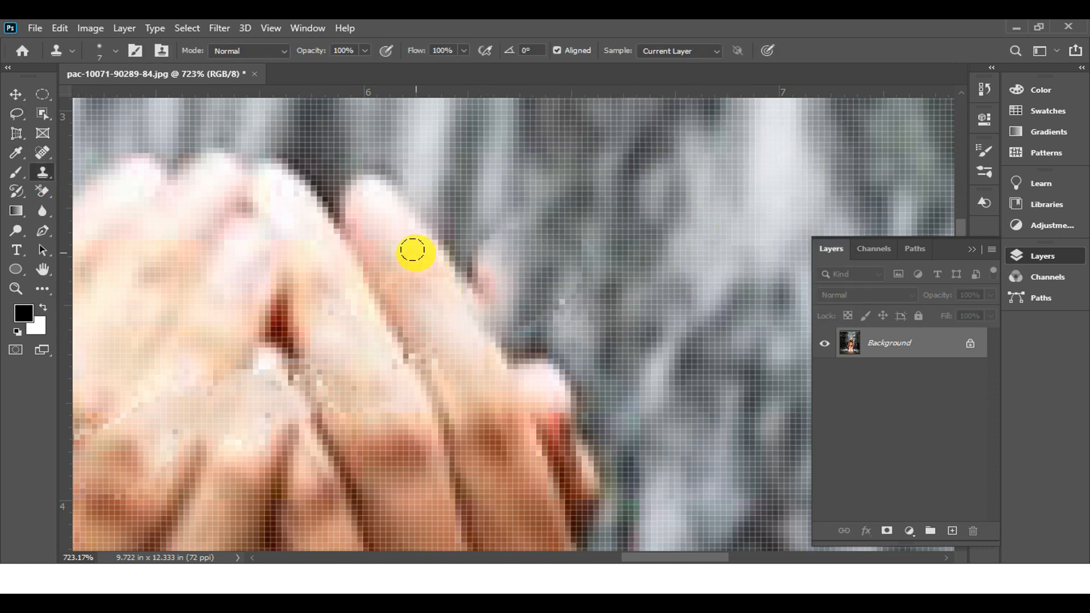
{"action": "mouse_move", "coordinate": [560, 310]}
{"action": "left_mouse_down"}
{"action": "mouse_move", "coordinate": [504, 297]}
{"action": "mouse_move", "coordinate": [511, 246]}
{"action": "left_mouse_up"}
{"action": "scroll", "coordinate": [583, 277], "scroll_direction": "down", "scroll_amount": 3}
{"action": "scroll", "coordinate": [584, 277], "scroll_direction": "down", "scroll_amount": 3}
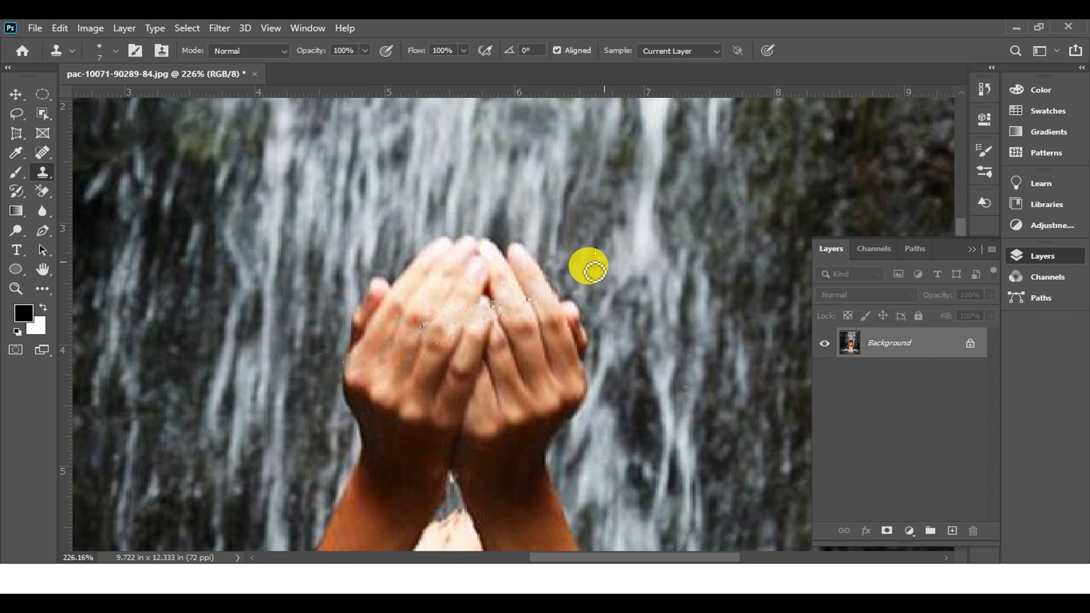
- Smooth the remaining specks and fill seams across the fingers and knuckles with the Blur tool at 50% strength
{"action": "scroll", "coordinate": [433, 347], "scroll_direction": "up", "scroll_amount": 5}
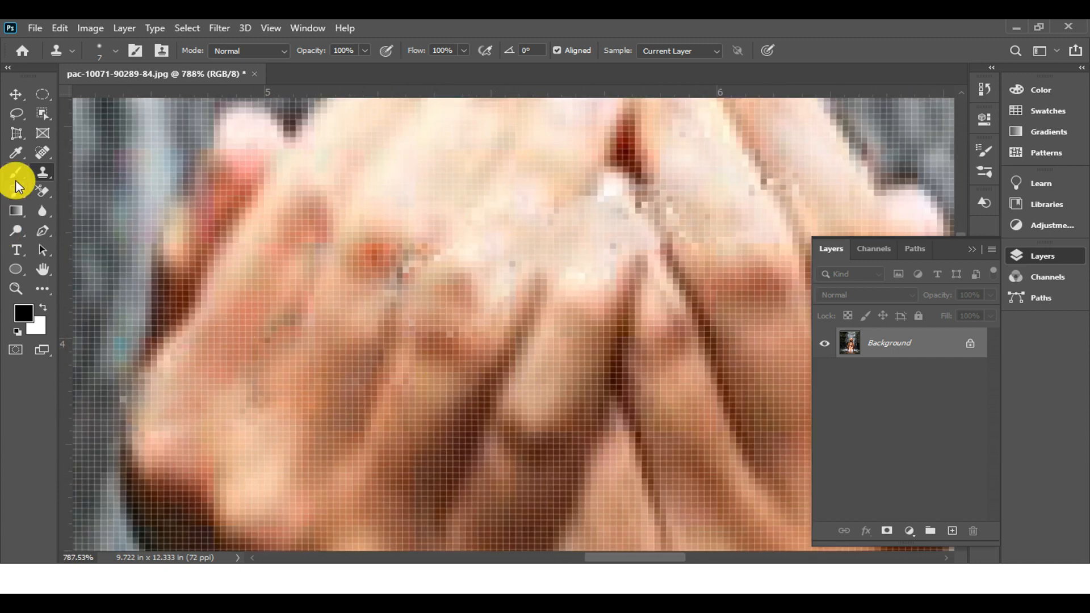
{"action": "left_click", "coordinate": [42, 217]}
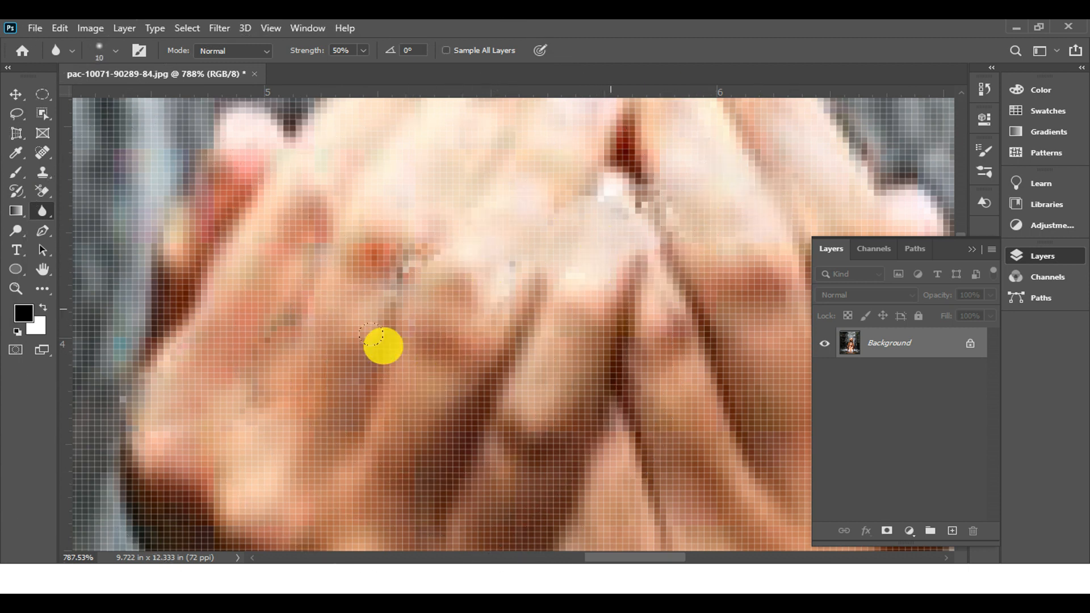
{"action": "key", "text": "h"}
{"action": "left_click_drag", "start_coordinate": [131, 410], "coordinate": [601, 329]}
{"action": "left_click_drag", "start_coordinate": [338, 345], "coordinate": [339, 384]}
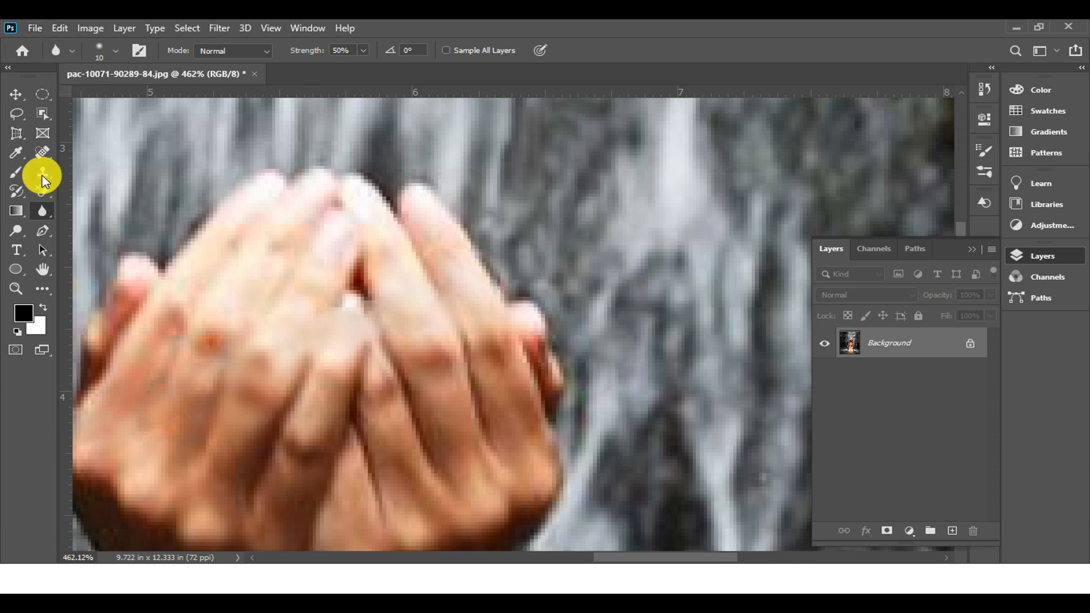
- Lasso the letters "www" of the lower watermark on the upper arm and fill them with Content-Aware contents
{"action": "left_click", "coordinate": [44, 177]}
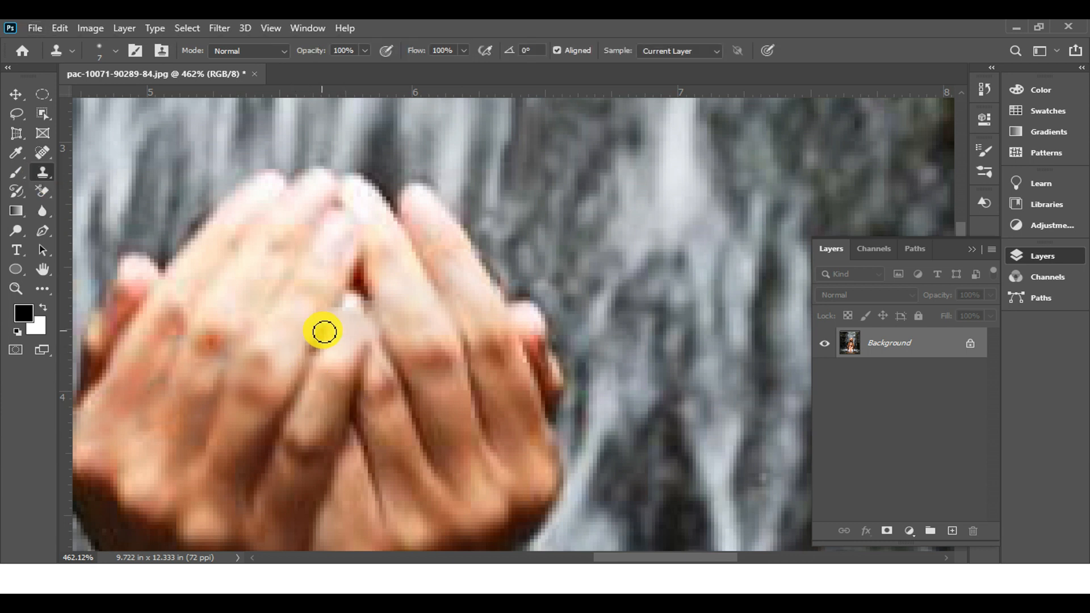
{"action": "scroll", "coordinate": [329, 380], "scroll_direction": "down", "scroll_amount": 12}
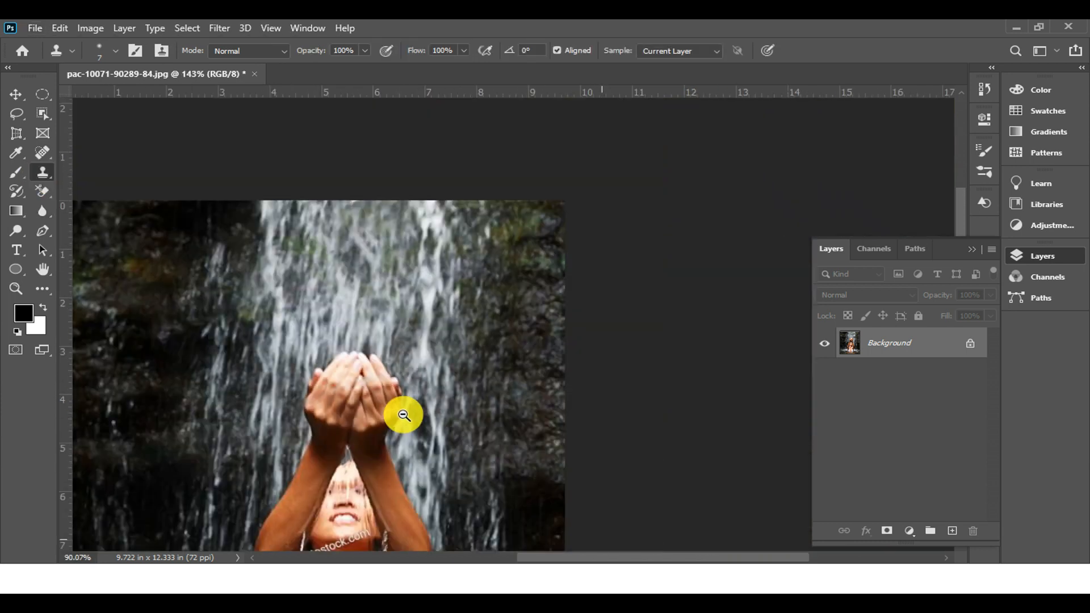
{"action": "scroll", "coordinate": [618, 360], "scroll_direction": "up", "scroll_amount": 6}
{"action": "scroll", "coordinate": [608, 432], "scroll_direction": "down", "scroll_amount": 3}
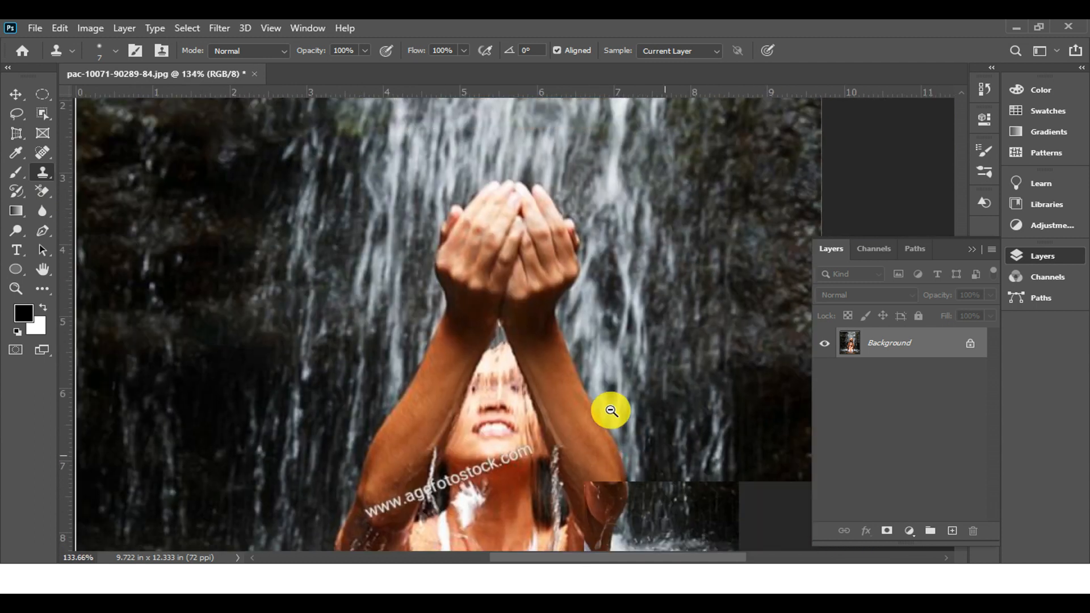
{"action": "scroll", "coordinate": [549, 331], "scroll_direction": "up", "scroll_amount": 3}
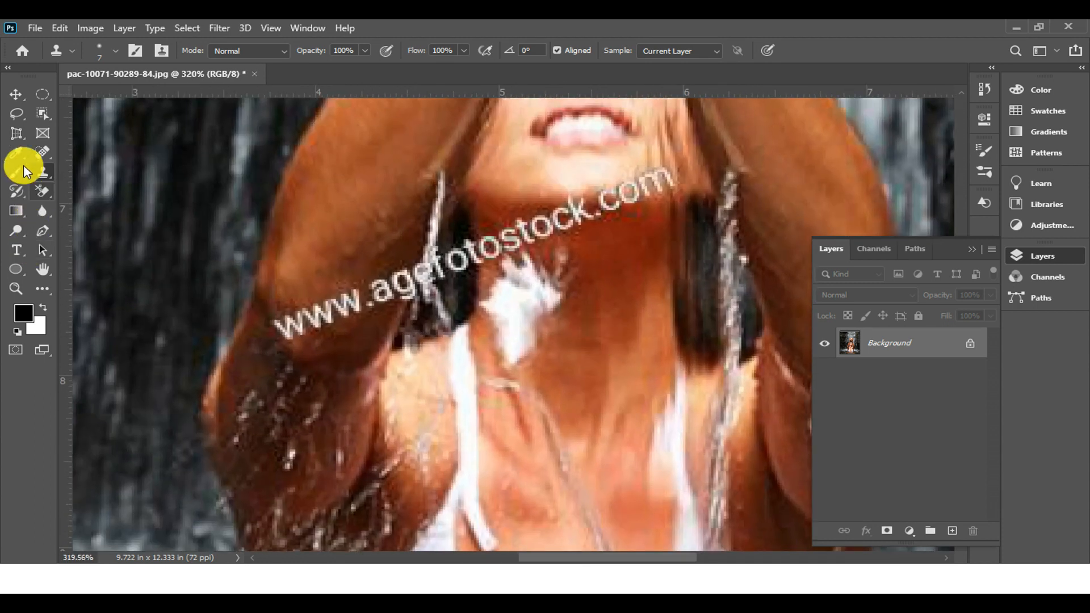
{"action": "left_click", "coordinate": [17, 114]}
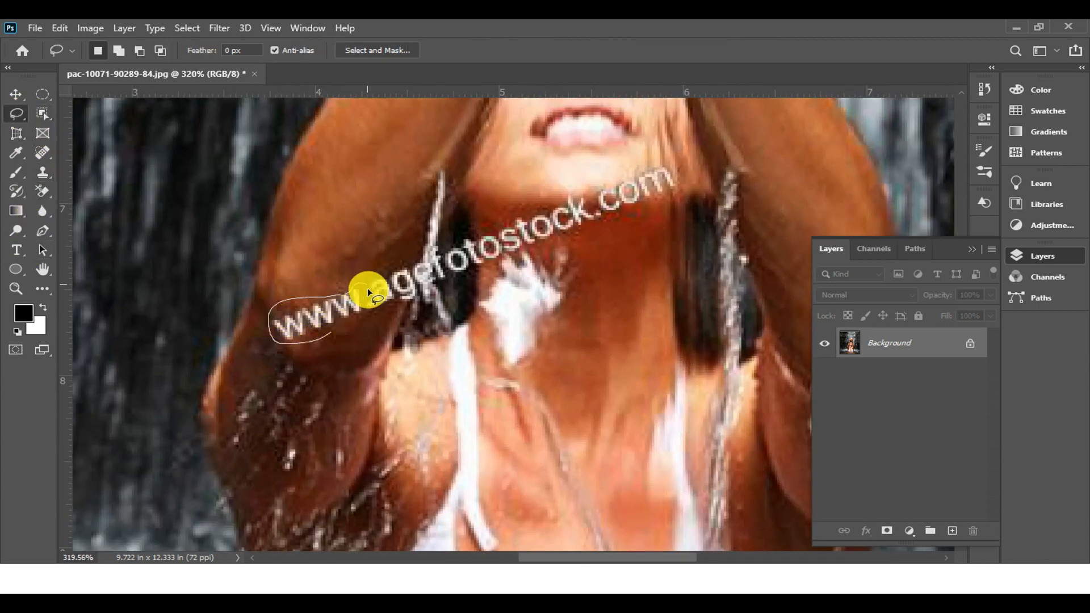
{"action": "left_click_drag", "start_coordinate": [342, 333], "coordinate": [340, 327]}
{"action": "right_click", "coordinate": [336, 310]}
{"action": "left_click", "coordinate": [390, 215]}
{"action": "key", "text": "Return"}
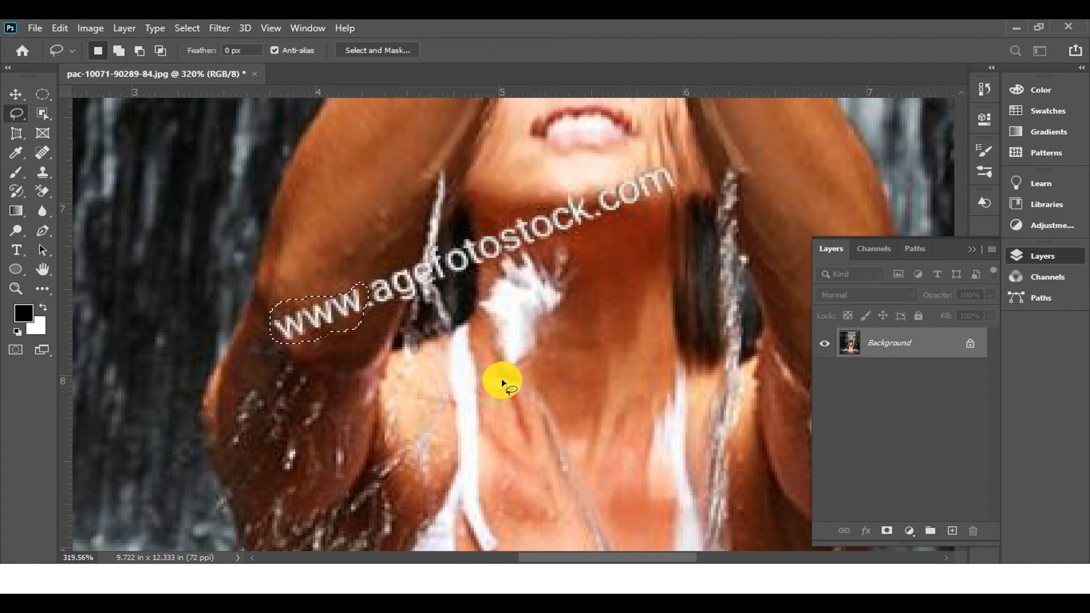
- Lasso the lower watermark's ".ag" at the arm's edge and fill it with Content-Aware contents
{"action": "scroll", "coordinate": [334, 275], "scroll_direction": "up", "scroll_amount": 1}
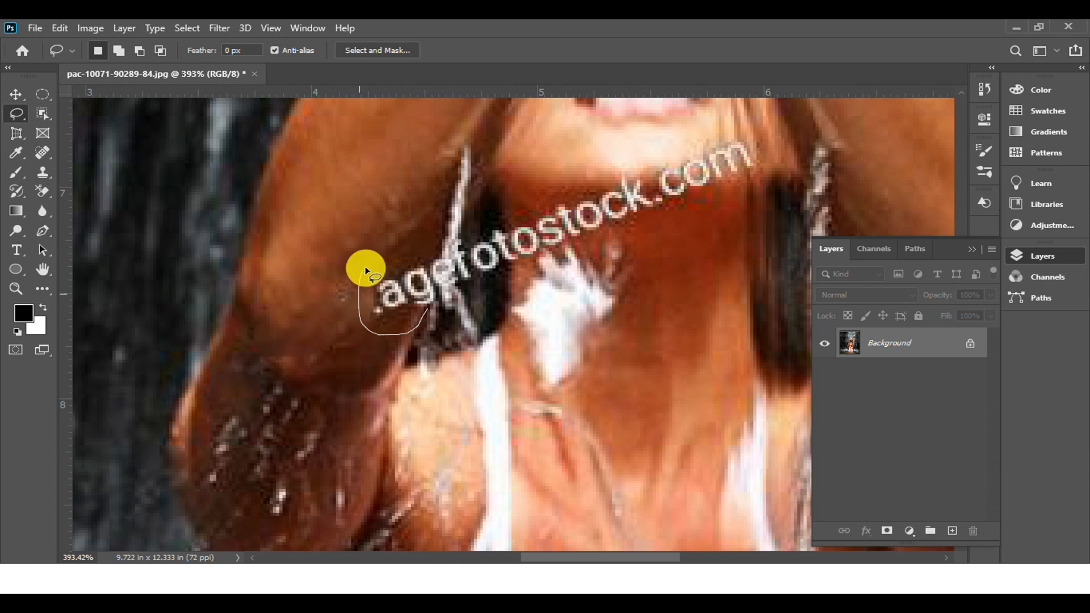
{"action": "left_click_drag", "start_coordinate": [421, 326], "coordinate": [420, 327]}
{"action": "right_click", "coordinate": [407, 296]}
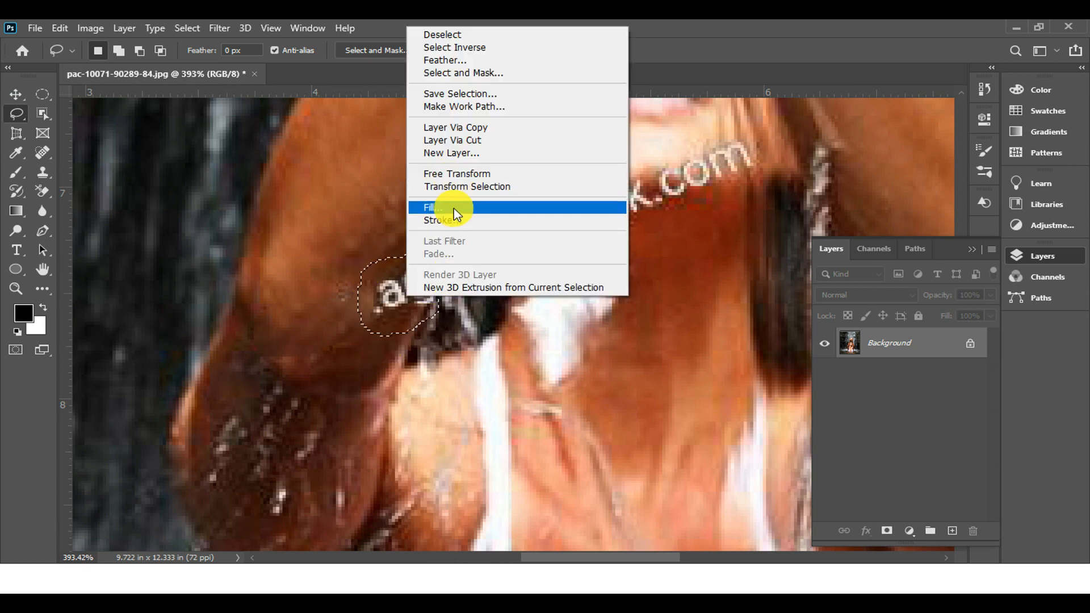
{"action": "left_click", "coordinate": [450, 207]}
{"action": "key", "text": "Return"}
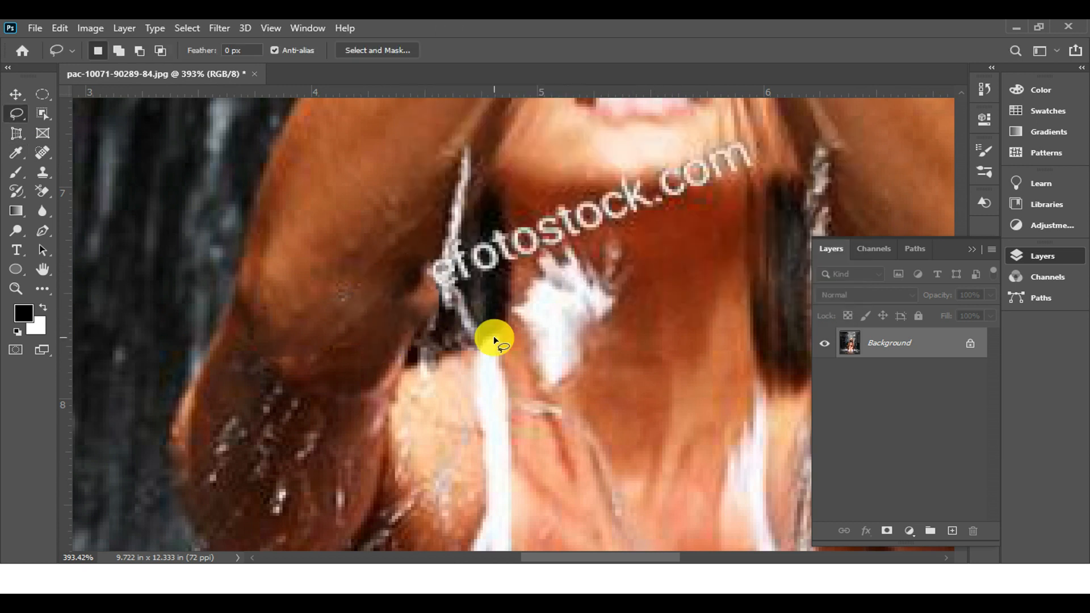
- Use the Clone Stamp tool to cover the watermark letters "efot" and the white specks in the dark gap between arm and neck
{"action": "scroll", "coordinate": [485, 321], "scroll_direction": "down", "scroll_amount": 2}
{"action": "left_click", "coordinate": [40, 175]}
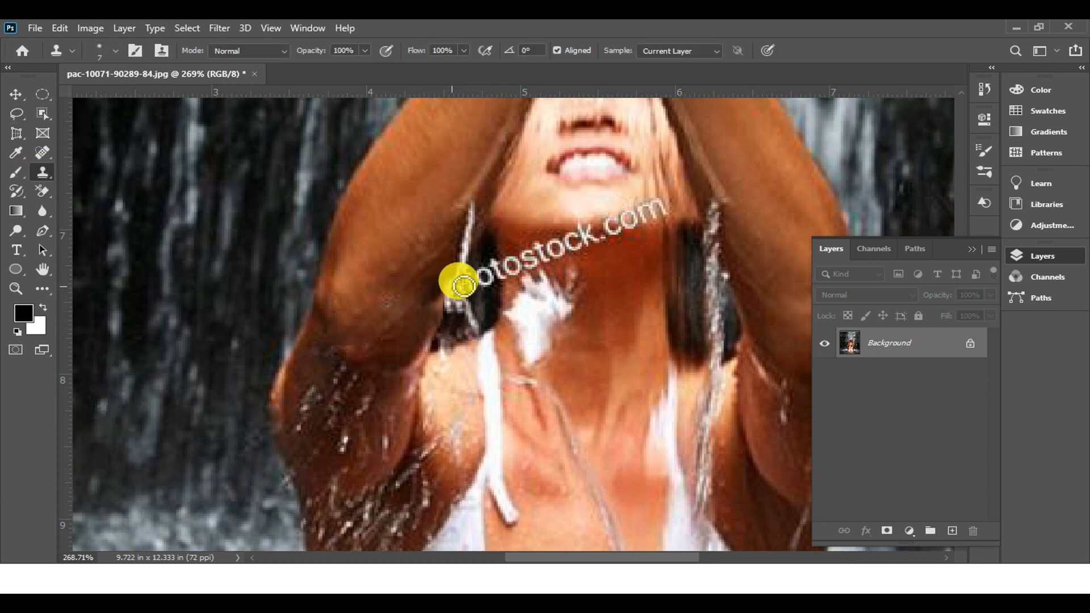
{"action": "left_click", "coordinate": [495, 265], "text": "alt"}
{"action": "left_click", "coordinate": [471, 299]}
{"action": "left_click", "coordinate": [476, 303]}
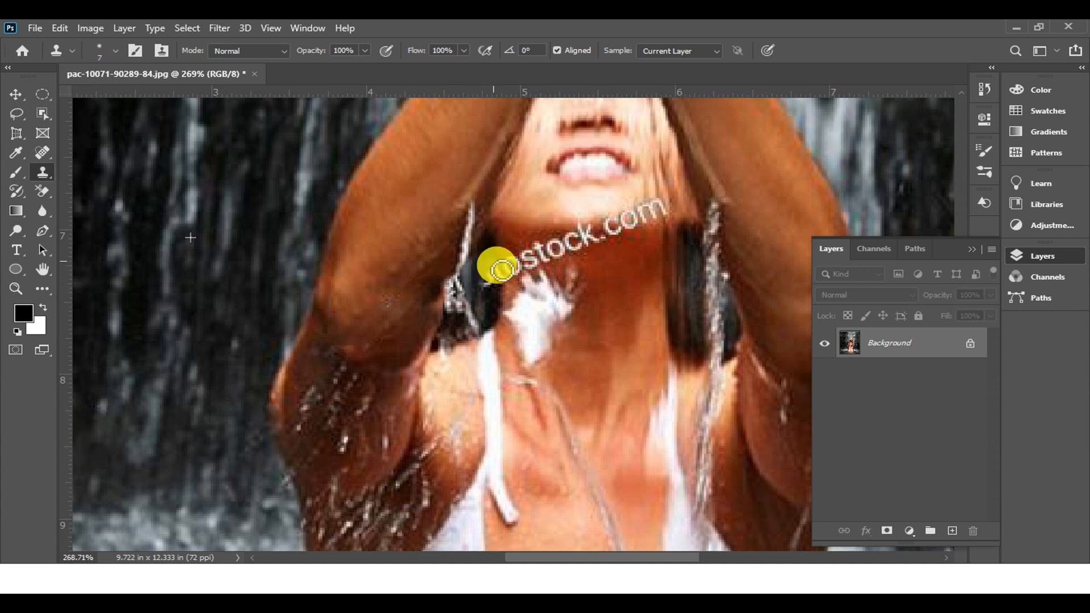
{"action": "mouse_move", "coordinate": [502, 288]}
{"action": "left_mouse_down"}
{"action": "mouse_move", "coordinate": [470, 324]}
{"action": "mouse_move", "coordinate": [477, 272]}
{"action": "left_mouse_up"}
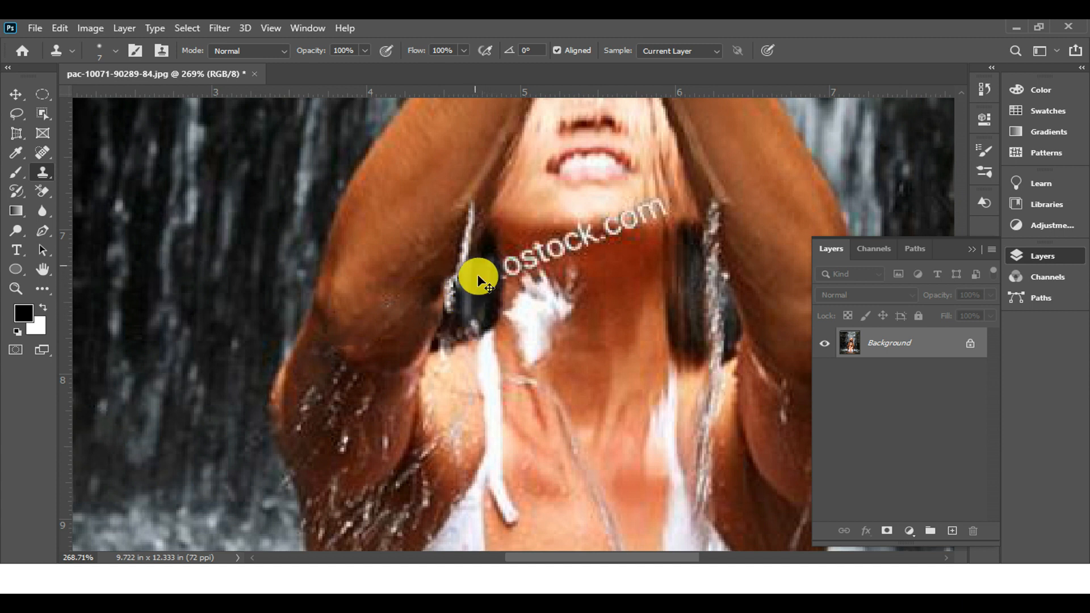
{"action": "scroll", "coordinate": [478, 280], "scroll_direction": "down", "scroll_amount": 5}
{"action": "scroll", "coordinate": [499, 324], "scroll_direction": "up", "scroll_amount": 6}
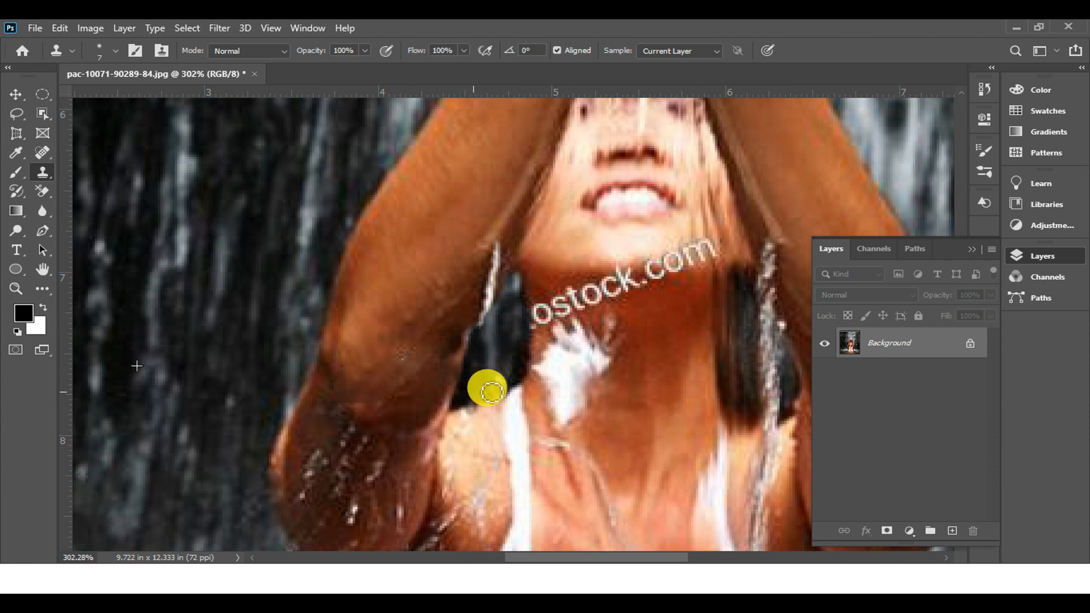
{"action": "mouse_move", "coordinate": [510, 384]}
{"action": "left_mouse_down"}
{"action": "mouse_move", "coordinate": [518, 344]}
{"action": "mouse_move", "coordinate": [500, 384]}
{"action": "mouse_move", "coordinate": [490, 329]}
{"action": "mouse_move", "coordinate": [515, 288]}
{"action": "mouse_move", "coordinate": [488, 324]}
{"action": "left_mouse_up"}
{"action": "scroll", "coordinate": [494, 341], "scroll_direction": "down", "scroll_amount": 5}
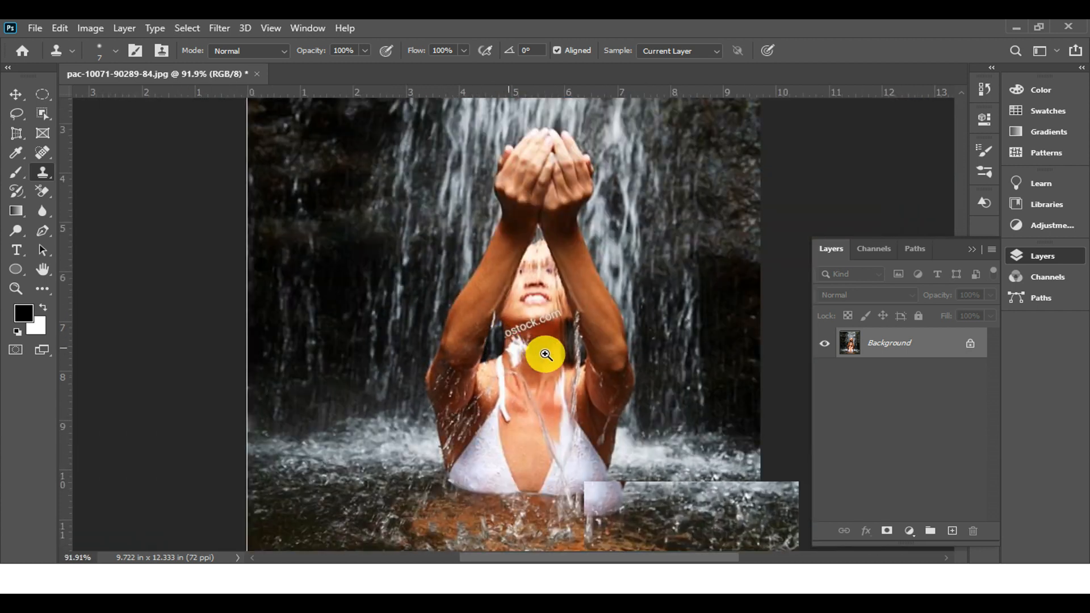
{"action": "scroll", "coordinate": [541, 353], "scroll_direction": "up", "scroll_amount": 5}
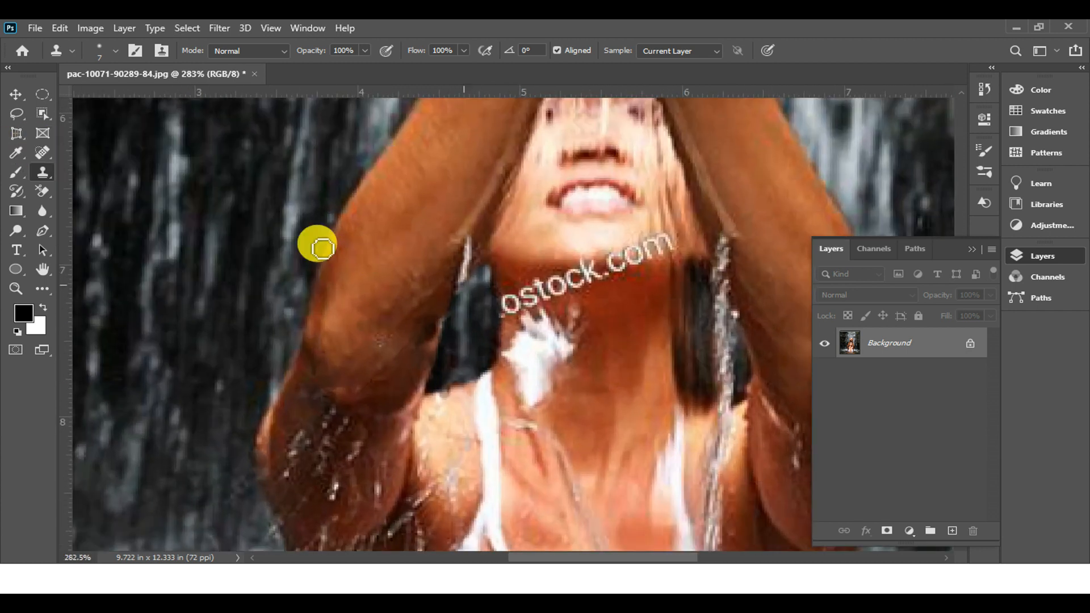
- Lasso the leading "o" of the remaining "ostock.com" text and fill it with Content-Aware contents
{"action": "left_click", "coordinate": [15, 114]}
{"action": "scroll", "coordinate": [510, 340], "scroll_direction": "up", "scroll_amount": 2}
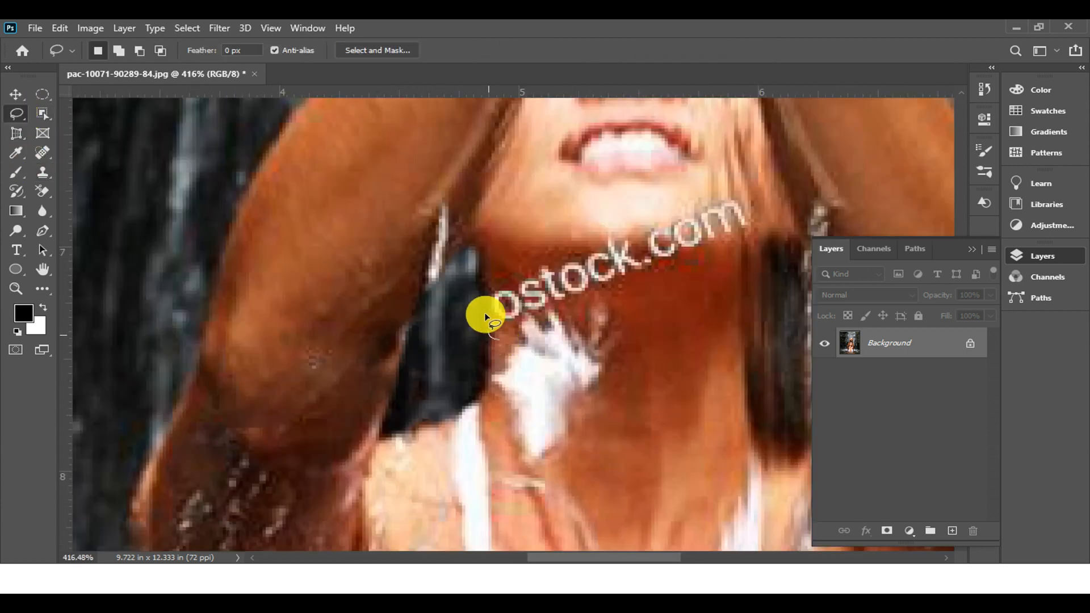
{"action": "left_click_drag", "start_coordinate": [492, 340], "coordinate": [495, 339]}
{"action": "right_click", "coordinate": [509, 312]}
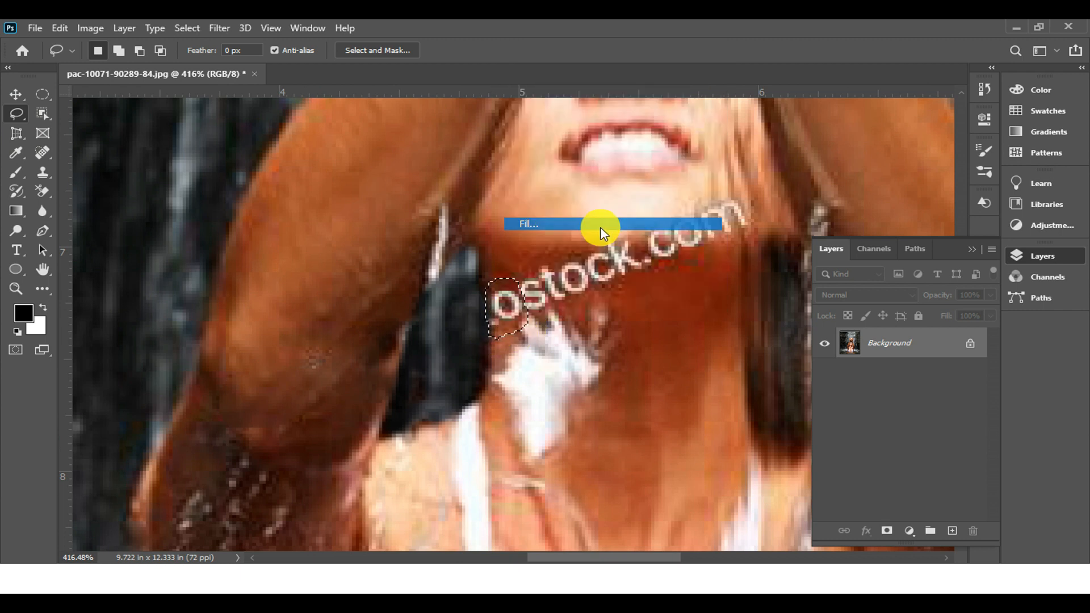
{"action": "left_click", "coordinate": [598, 226]}
{"action": "left_click", "coordinate": [821, 166]}
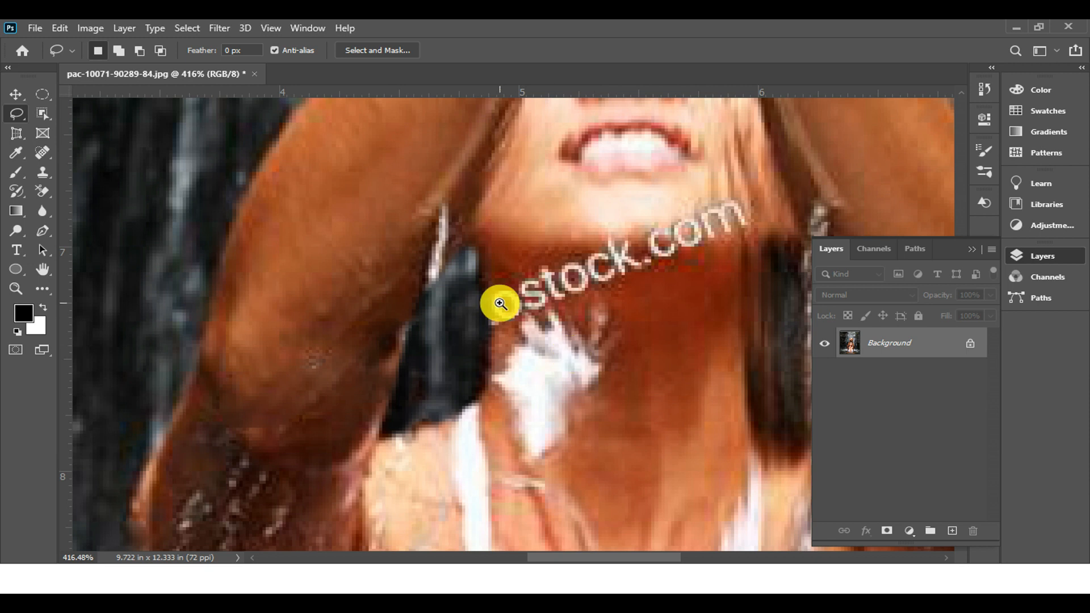
- Clone nearby neck skin over the leftover fill streak and the watermark letters "stoc"
{"action": "left_click_drag", "start_coordinate": [500, 303], "coordinate": [534, 340]}
{"action": "left_click", "coordinate": [41, 173]}
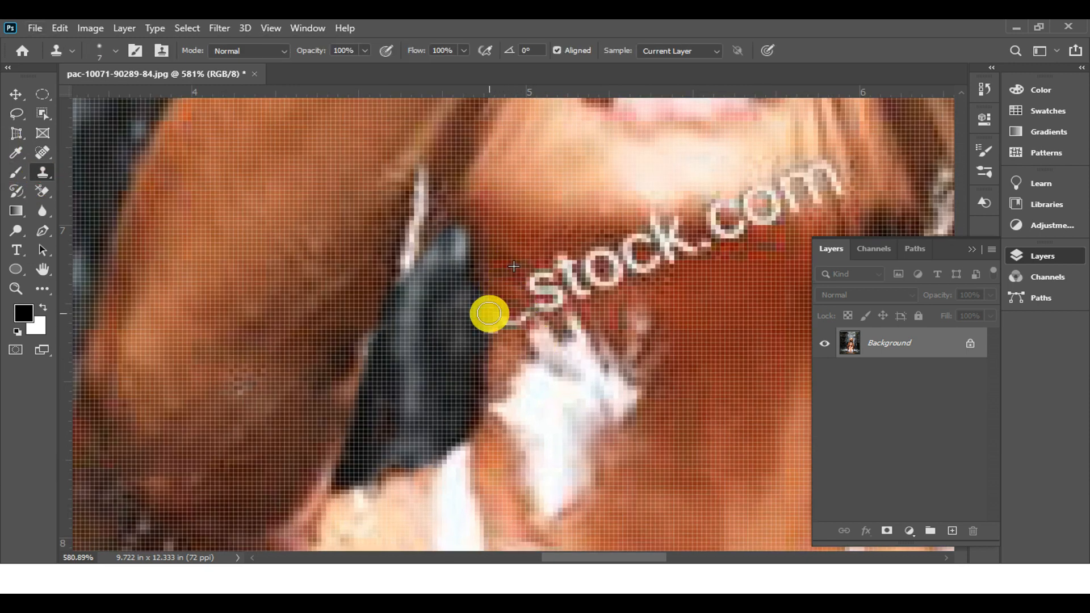
{"action": "left_click_drag", "start_coordinate": [520, 324], "coordinate": [516, 322]}
{"action": "left_click", "coordinate": [547, 283]}
{"action": "left_click", "coordinate": [741, 310], "text": "alt"}
{"action": "mouse_move", "coordinate": [659, 278]}
{"action": "left_mouse_down"}
{"action": "mouse_move", "coordinate": [629, 246]}
{"action": "mouse_move", "coordinate": [706, 279]}
{"action": "mouse_move", "coordinate": [617, 281]}
{"action": "mouse_move", "coordinate": [609, 262]}
{"action": "mouse_move", "coordinate": [572, 268]}
{"action": "mouse_move", "coordinate": [590, 255]}
{"action": "mouse_move", "coordinate": [568, 273]}
{"action": "mouse_move", "coordinate": [585, 256]}
{"action": "mouse_move", "coordinate": [606, 263]}
{"action": "mouse_move", "coordinate": [577, 290]}
{"action": "mouse_move", "coordinate": [540, 298]}
{"action": "mouse_move", "coordinate": [539, 277]}
{"action": "mouse_move", "coordinate": [549, 296]}
{"action": "mouse_move", "coordinate": [526, 308]}
{"action": "left_mouse_up"}
{"action": "left_click", "coordinate": [512, 260], "text": "alt"}
{"action": "left_click", "coordinate": [531, 287], "text": "alt"}
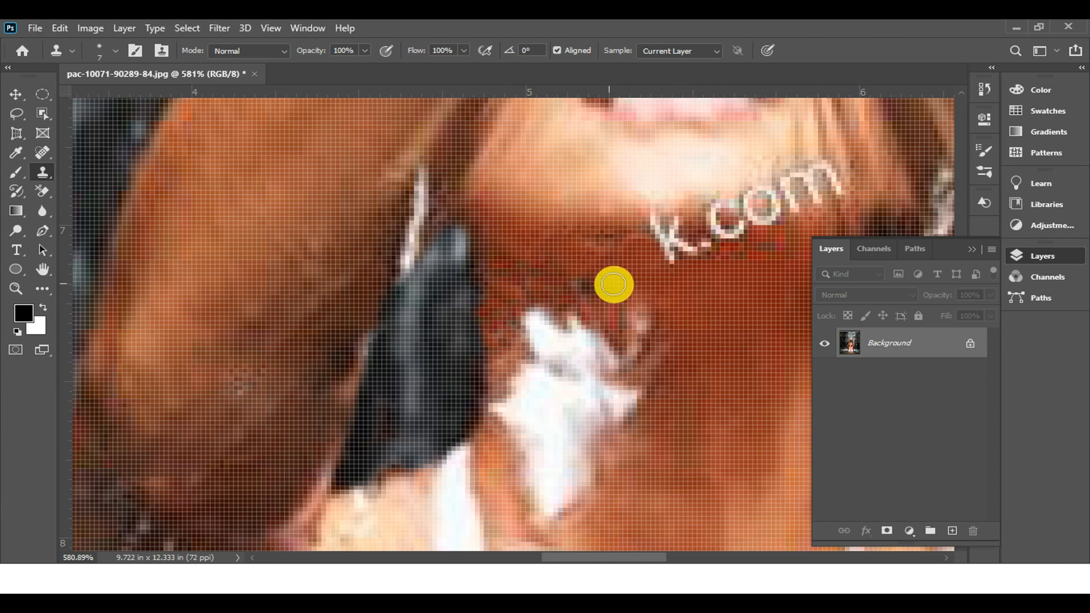
- Clone neck skin over the lower parts of "k.com" just below the chin line
{"action": "left_click", "coordinate": [729, 279], "text": "alt"}
{"action": "mouse_move", "coordinate": [699, 253]}
{"action": "left_mouse_down"}
{"action": "mouse_move", "coordinate": [676, 232]}
{"action": "mouse_move", "coordinate": [696, 245]}
{"action": "mouse_move", "coordinate": [793, 223]}
{"action": "left_mouse_up"}
{"action": "left_click", "coordinate": [744, 276], "text": "alt"}
{"action": "left_click_drag", "start_coordinate": [773, 281], "coordinate": [621, 404]}
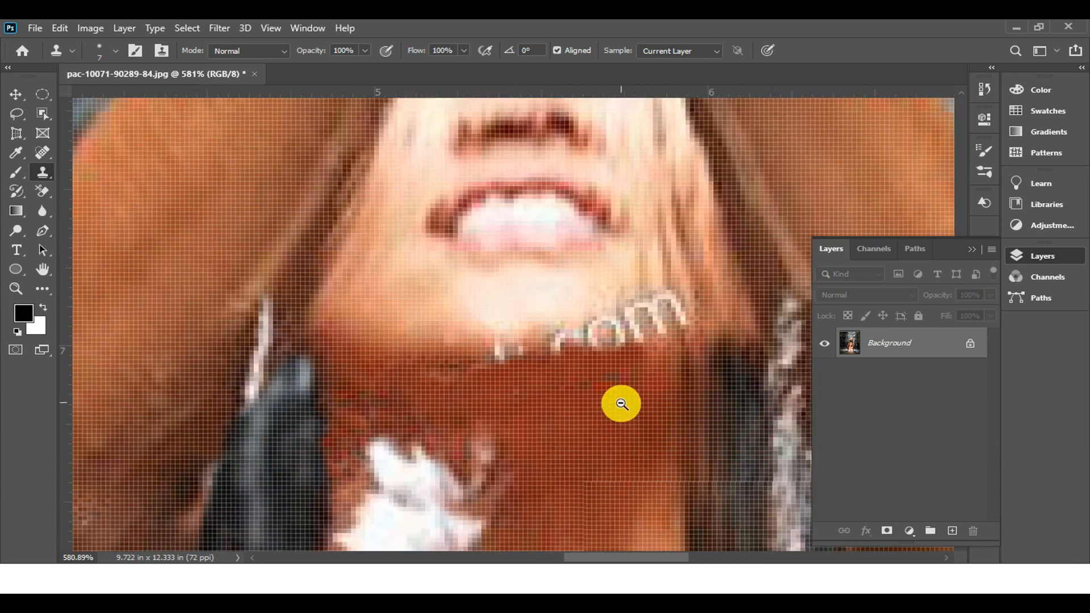
{"action": "scroll", "coordinate": [621, 404], "scroll_direction": "down", "scroll_amount": 5}
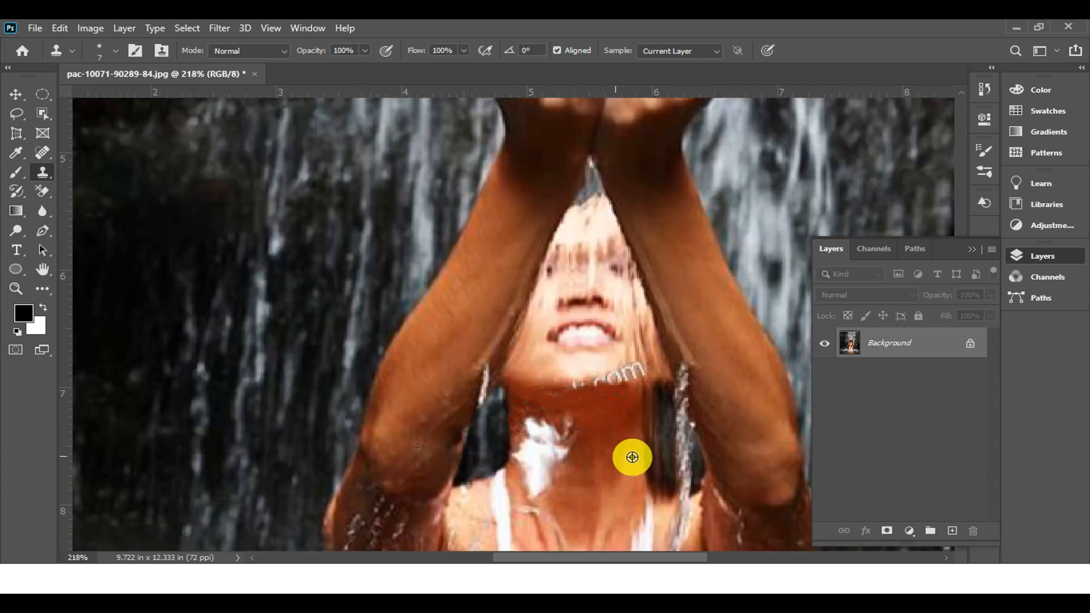
- Lasso the remnants of "k." at the chin's edge and fill them with Content-Aware contents
{"action": "left_click", "coordinate": [16, 114]}
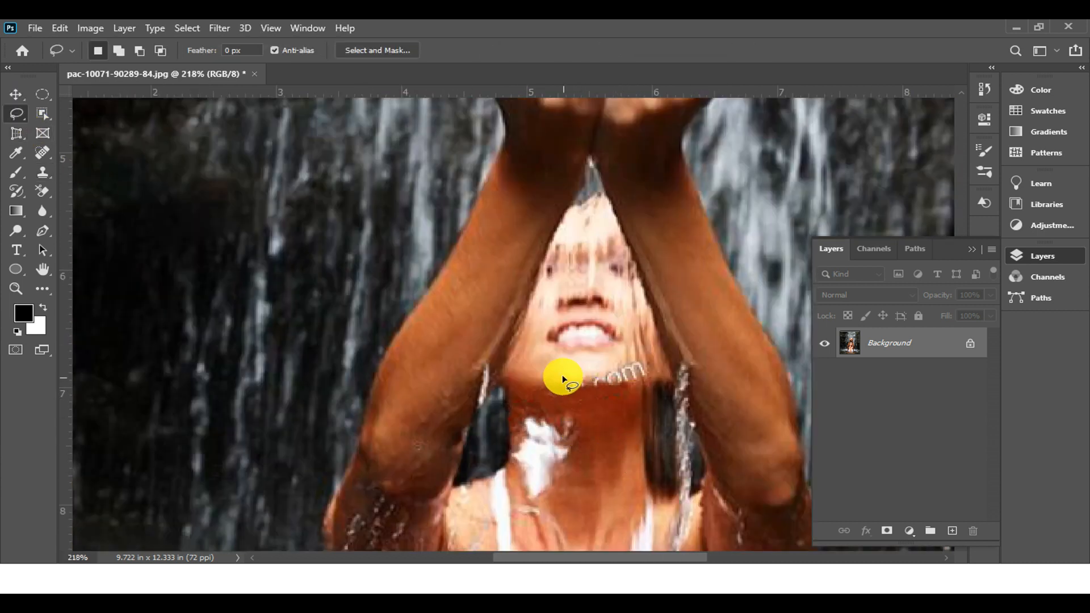
{"action": "left_click_drag", "start_coordinate": [602, 392], "coordinate": [604, 391]}
{"action": "right_click", "coordinate": [604, 390]}
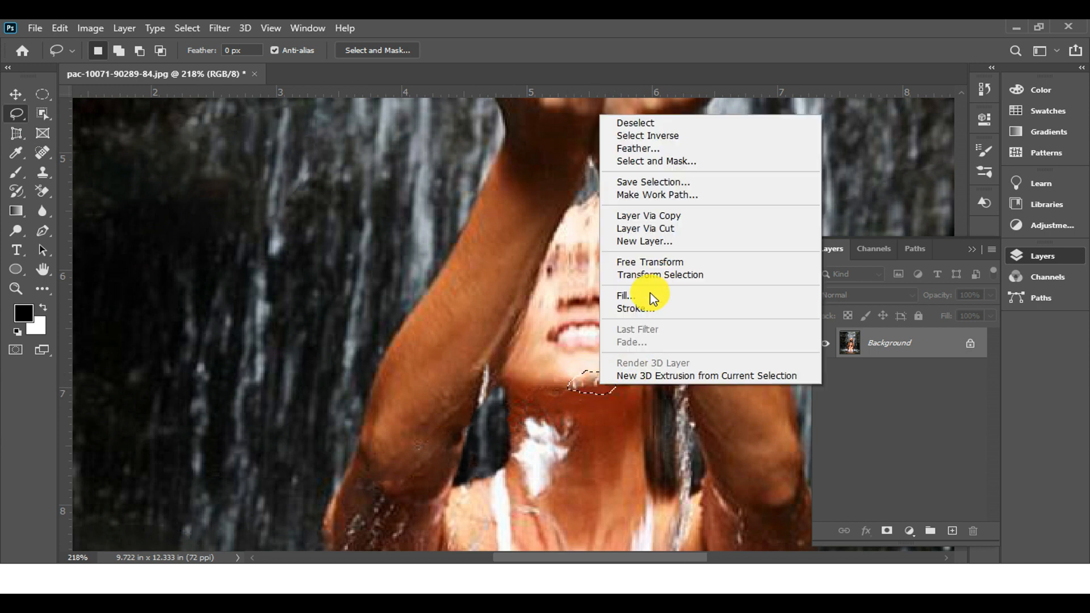
{"action": "left_click", "coordinate": [636, 291]}
{"action": "left_click", "coordinate": [818, 177]}
- Lasso the last watermark letters "om" on the chin and fill them with Content-Aware contents
{"action": "scroll", "coordinate": [680, 382], "scroll_direction": "up", "scroll_amount": 3}
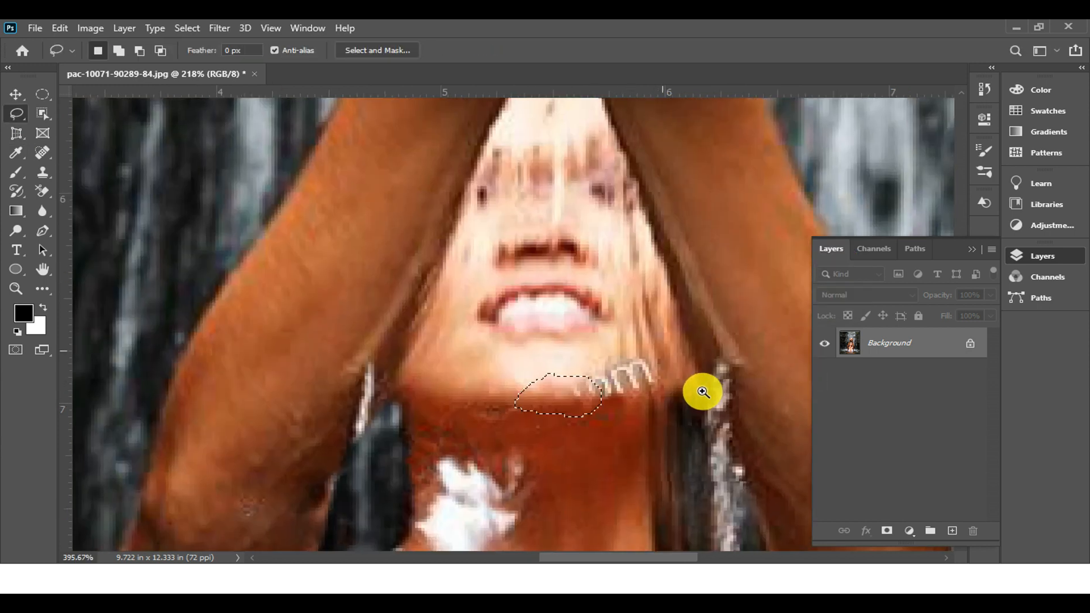
{"action": "mouse_move", "coordinate": [570, 407]}
{"action": "left_mouse_down"}
{"action": "mouse_move", "coordinate": [625, 409]}
{"action": "mouse_move", "coordinate": [669, 377]}
{"action": "left_mouse_up"}
{"action": "right_click", "coordinate": [643, 379]}
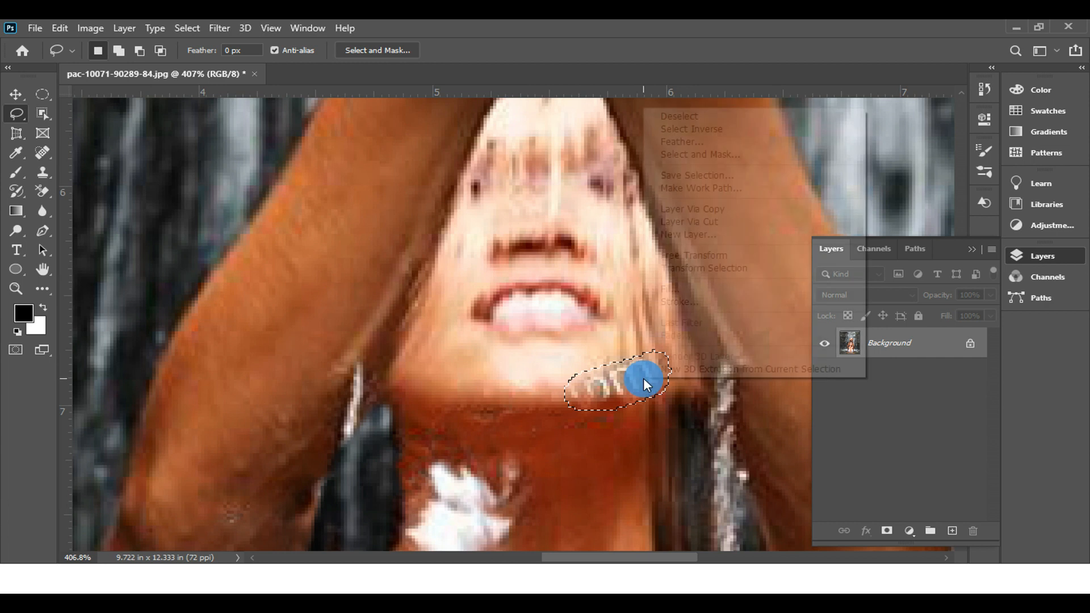
{"action": "left_click", "coordinate": [689, 287]}
{"action": "key", "text": "Return"}
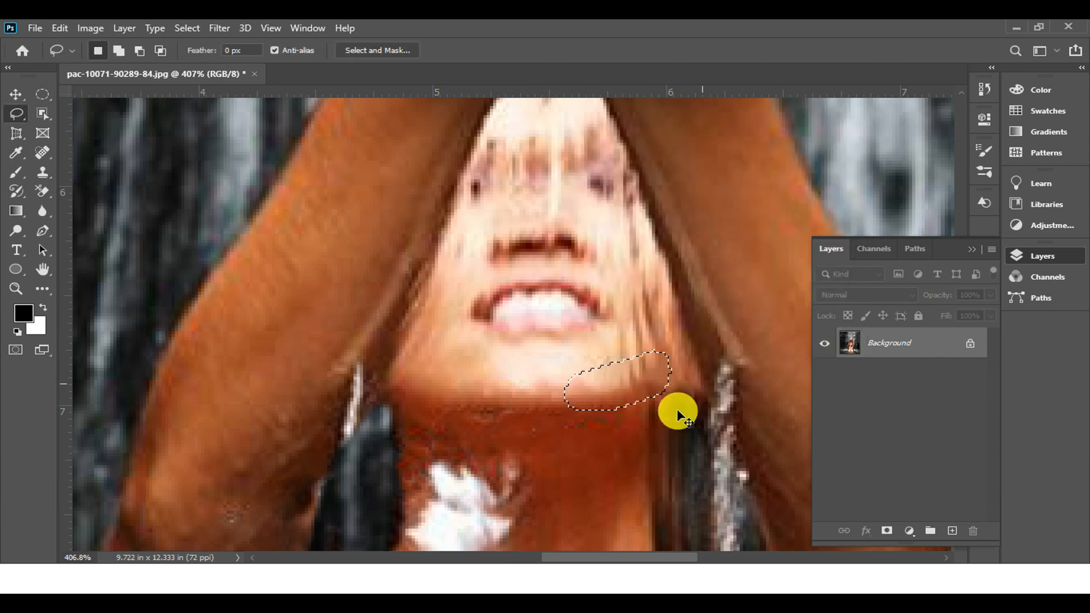
{"action": "scroll", "coordinate": [593, 460], "scroll_direction": "down", "scroll_amount": 5}
{"action": "scroll", "coordinate": [652, 511], "scroll_direction": "up", "scroll_amount": 4}
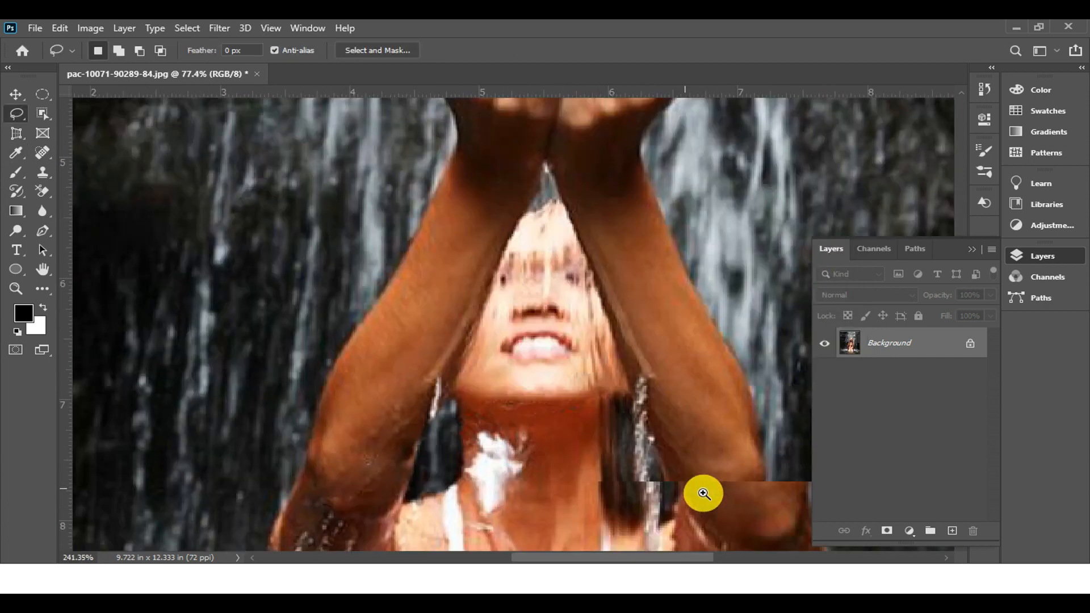
{"action": "left_click", "coordinate": [18, 169]}
{"action": "left_click_drag", "start_coordinate": [564, 382], "coordinate": [513, 395]}
{"action": "key", "text": "ctrl+z"}
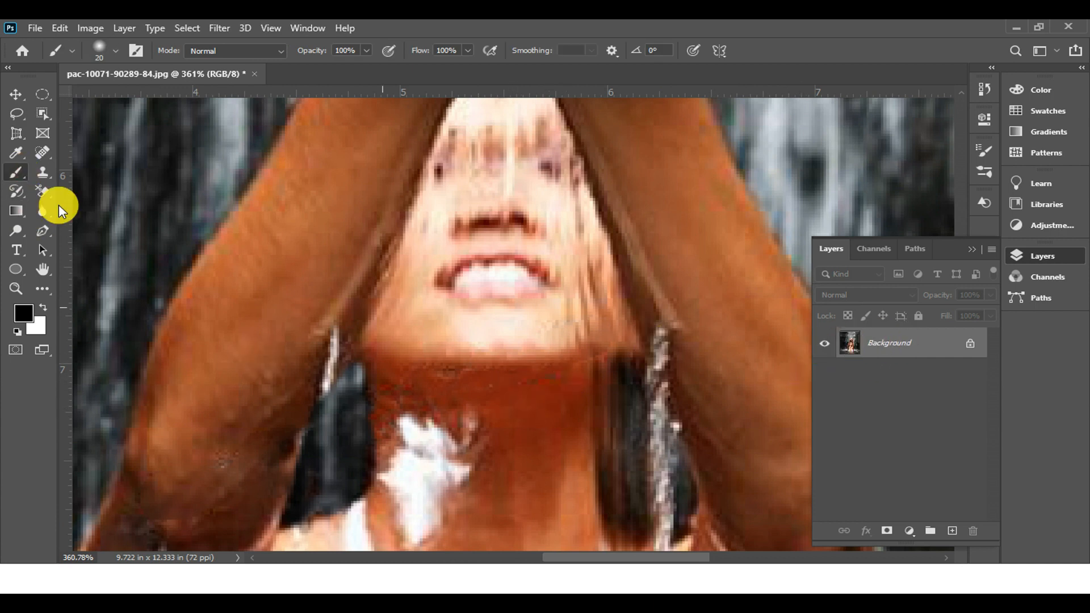
- Smooth the retouched skin on the neck below the chin with the Blur tool at 50% strength
{"action": "left_click", "coordinate": [42, 211]}
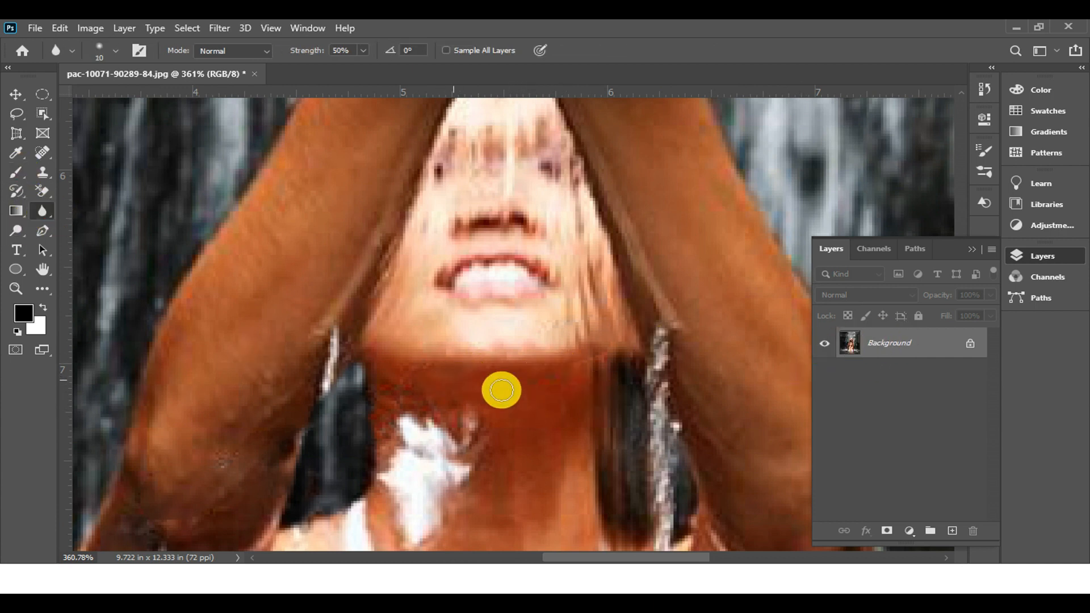
{"action": "mouse_move", "coordinate": [524, 421]}
{"action": "left_mouse_down"}
{"action": "mouse_move", "coordinate": [397, 401]}
{"action": "mouse_move", "coordinate": [480, 415]}
{"action": "mouse_move", "coordinate": [522, 441]}
{"action": "mouse_move", "coordinate": [420, 410]}
{"action": "left_mouse_up"}
{"action": "scroll", "coordinate": [554, 414], "scroll_direction": "down", "scroll_amount": 5}
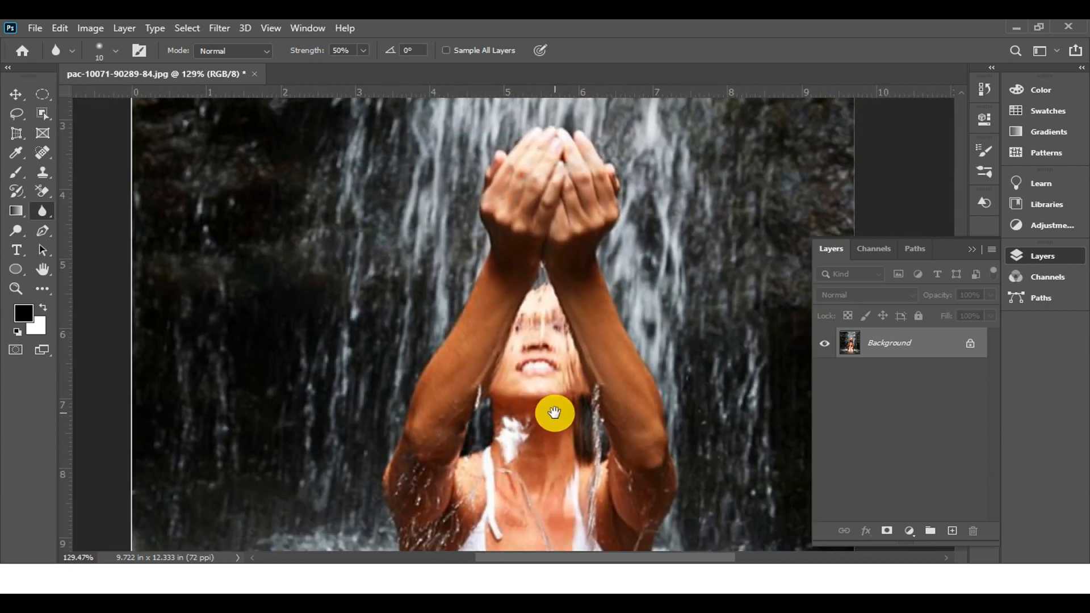
- Apply the Sharpen filter to the whole photo
{"action": "left_click", "coordinate": [219, 28]}
{"action": "mouse_move", "coordinate": [318, 283]}
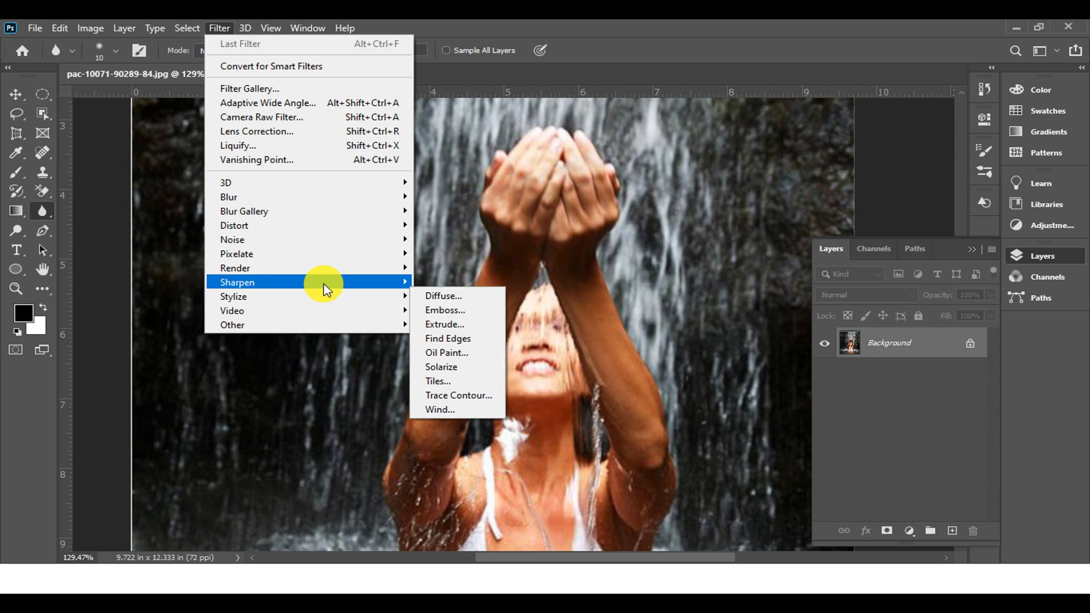
{"action": "left_click", "coordinate": [458, 297]}
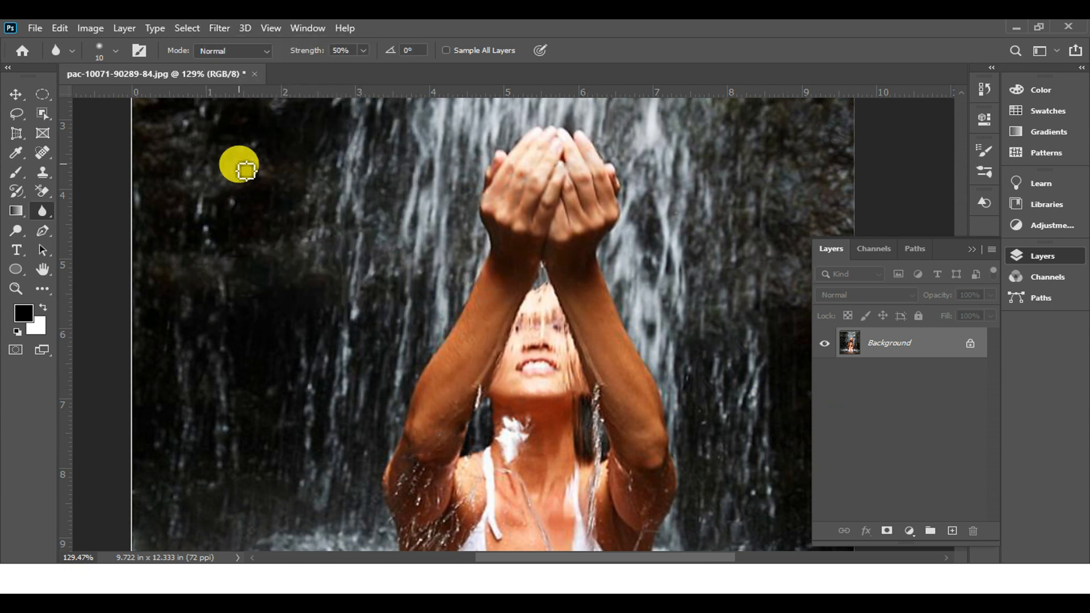
- Apply the High Pass filter to the Background layer
{"action": "left_click", "coordinate": [216, 29]}
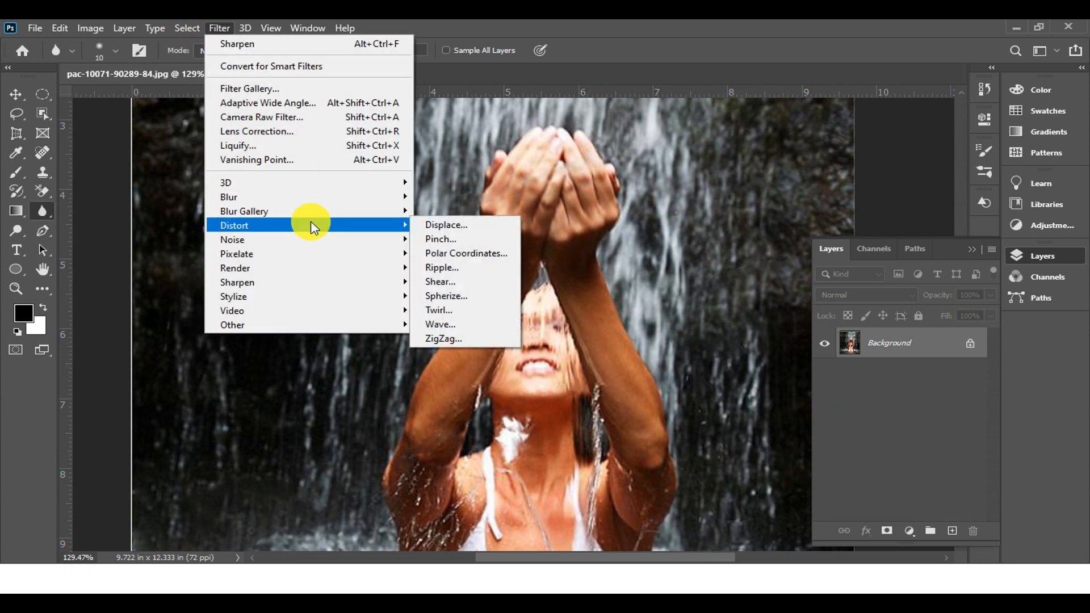
{"action": "mouse_move", "coordinate": [324, 325]}
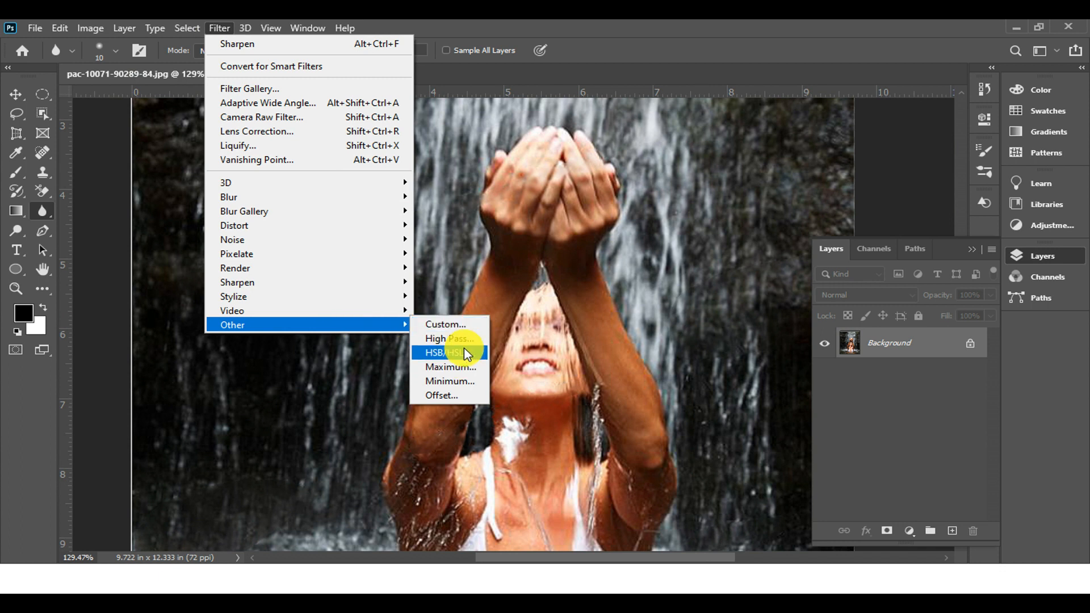
{"action": "left_click", "coordinate": [458, 339]}
{"action": "left_click", "coordinate": [637, 131]}
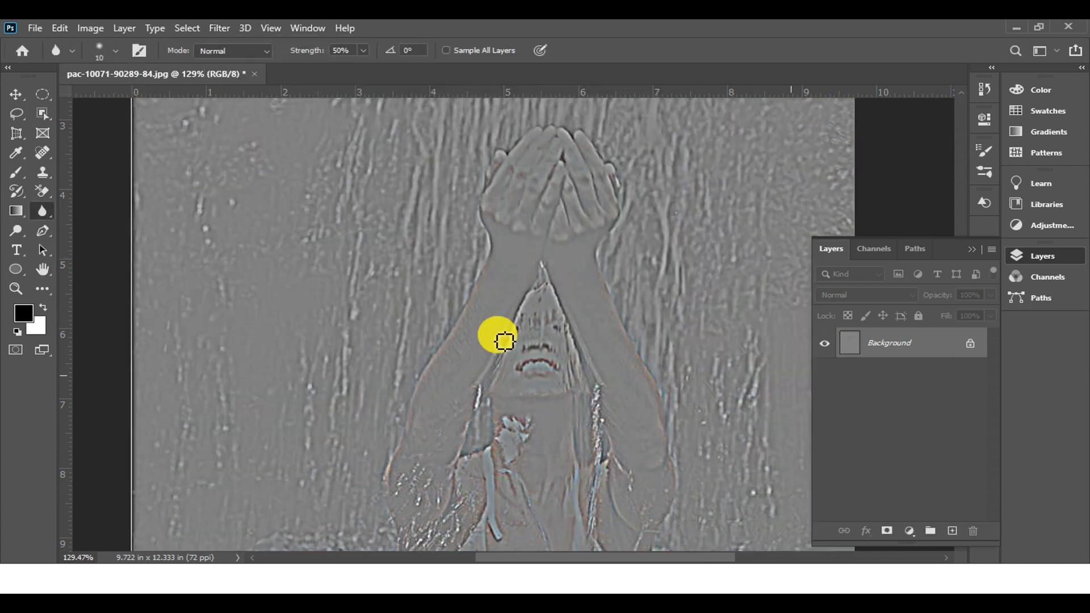
- Apply a Surface Blur to the Background layer with a 12-pixel radius and a threshold of 15 levels
{"action": "left_click", "coordinate": [216, 32]}
{"action": "mouse_move", "coordinate": [315, 284]}
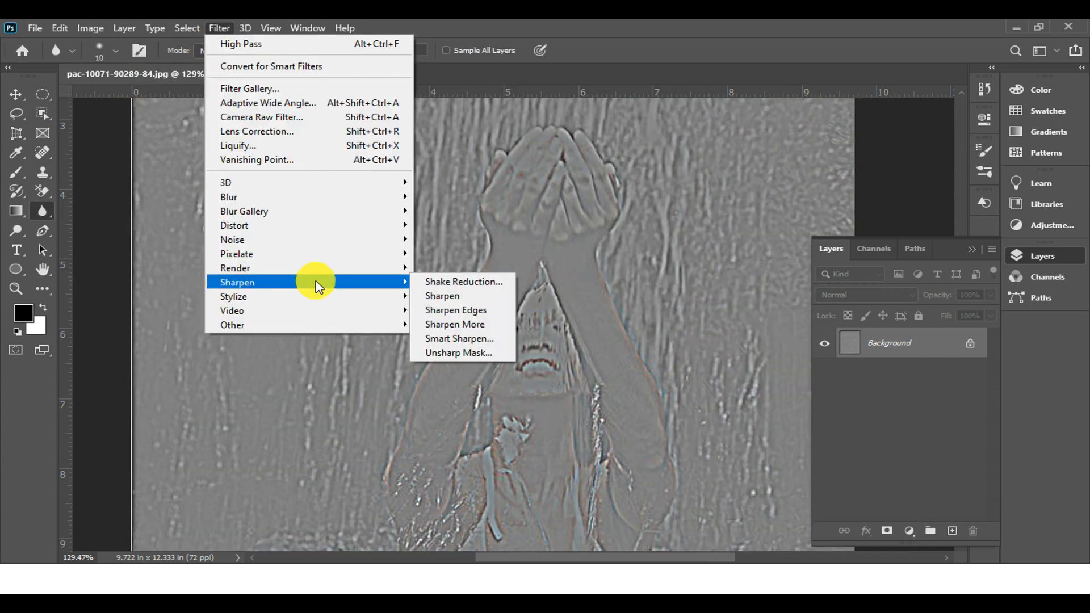
{"action": "mouse_move", "coordinate": [318, 202]}
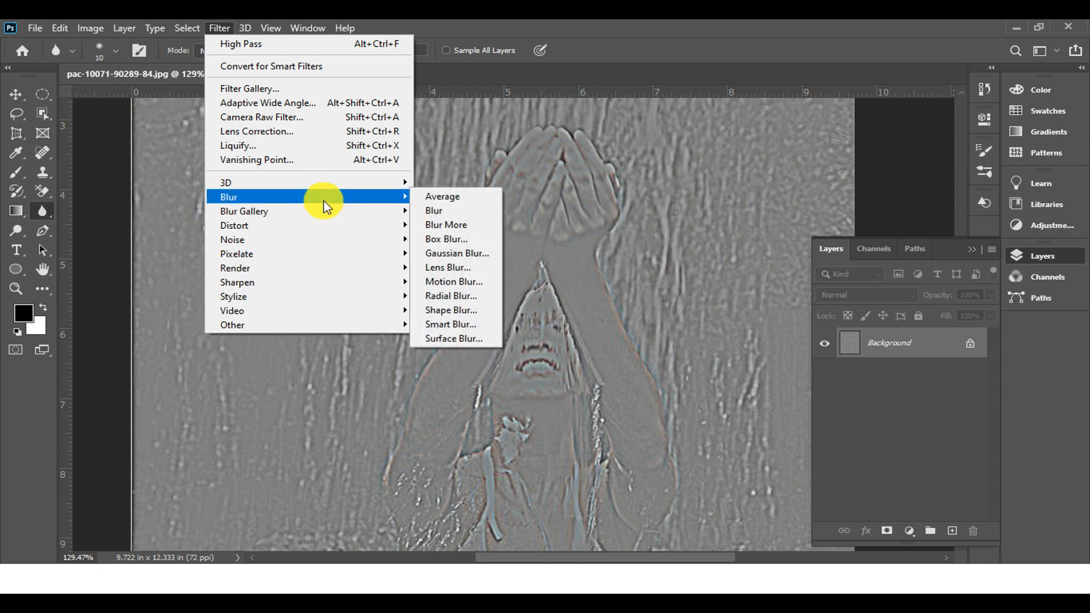
{"action": "left_click", "coordinate": [480, 341]}
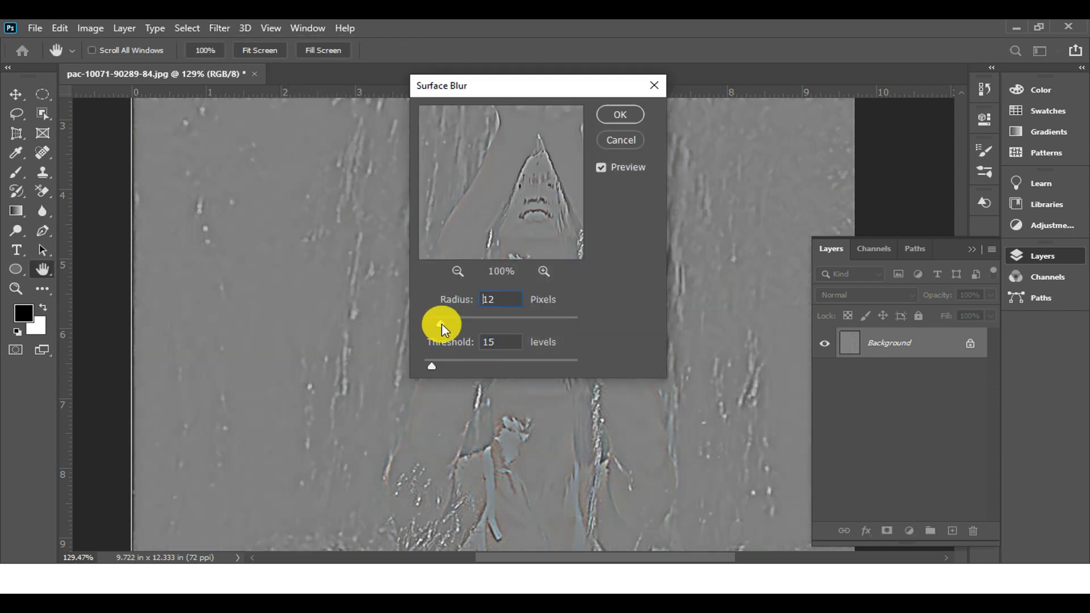
{"action": "left_click", "coordinate": [613, 120]}
{"action": "key", "text": "r"}
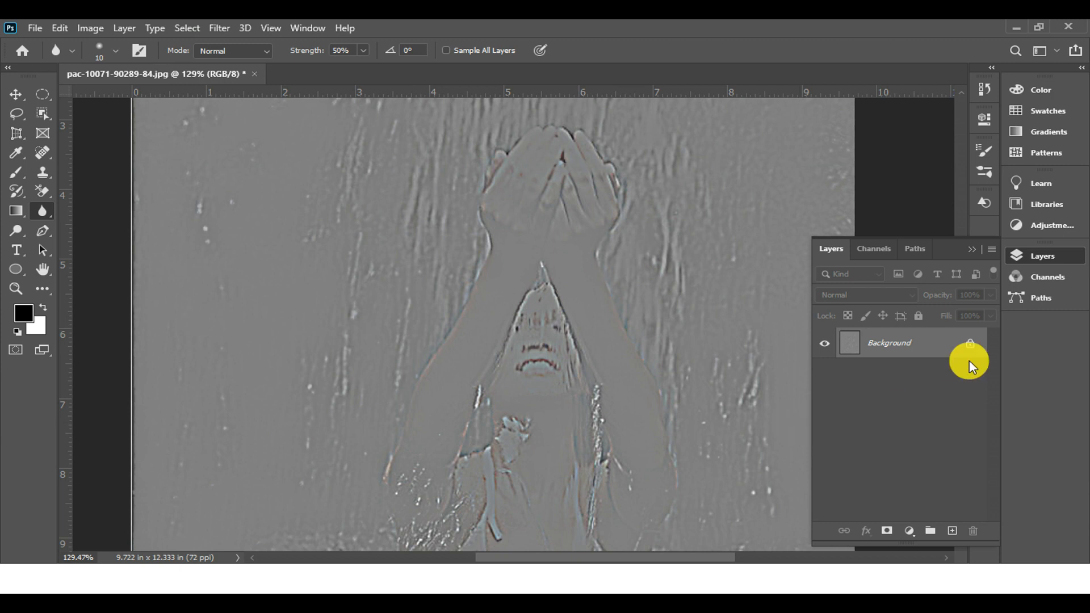
- Undo the Surface Blur and High Pass filters on the photo
{"action": "left_click", "coordinate": [970, 343]}
{"action": "key", "text": "ctrl+z"}
{"action": "key", "text": "ctrl+z"}
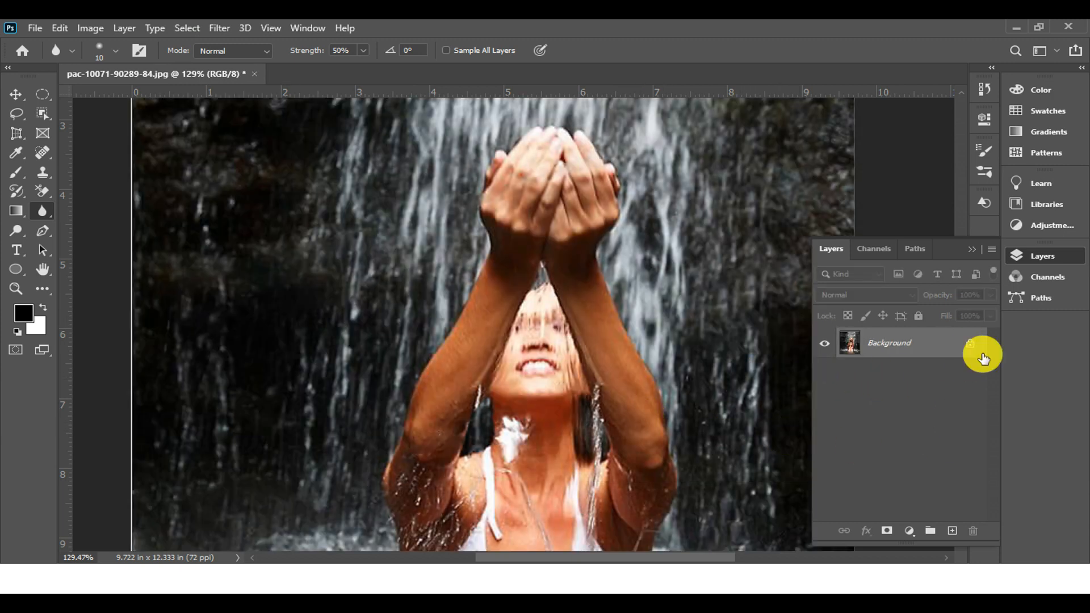
- Unlock the Background layer and duplicate it as a second layer
{"action": "left_click", "coordinate": [972, 344]}
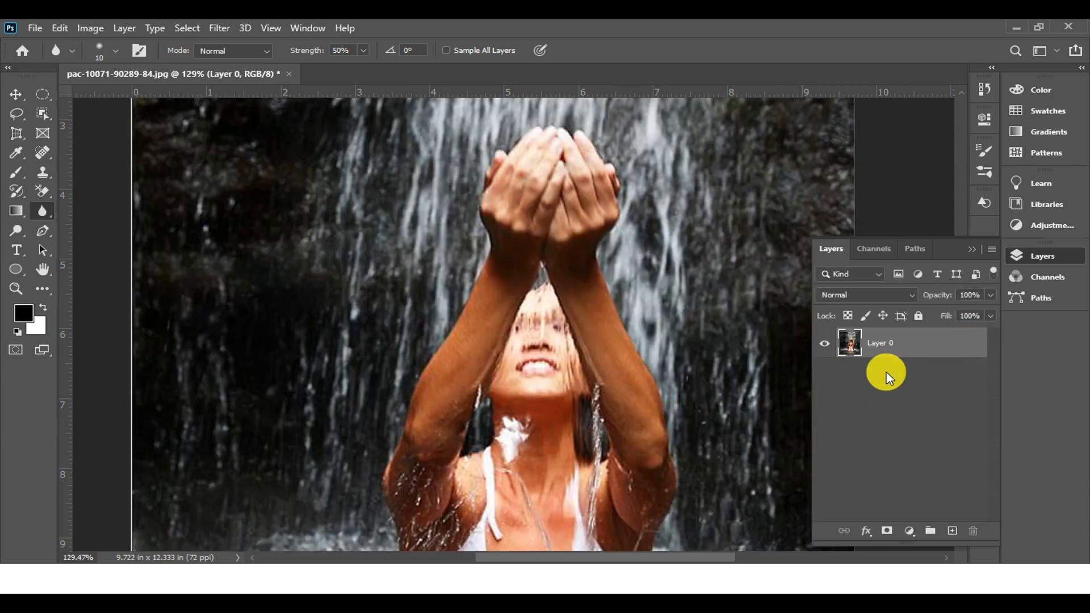
{"action": "scroll", "coordinate": [585, 382], "scroll_direction": "up", "scroll_amount": 4}
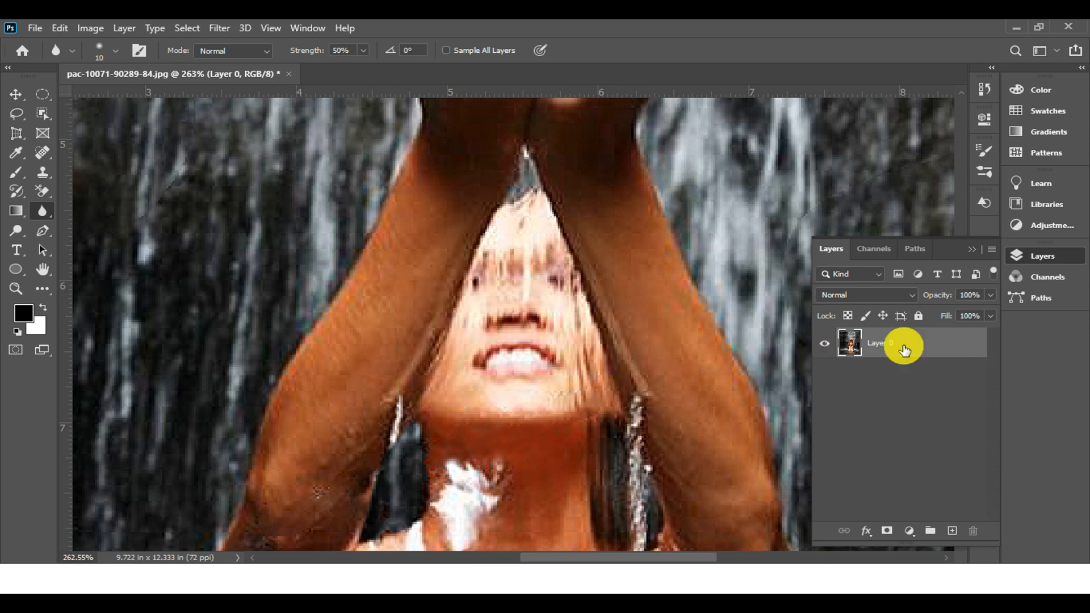
{"action": "key", "text": "ctrl+j"}
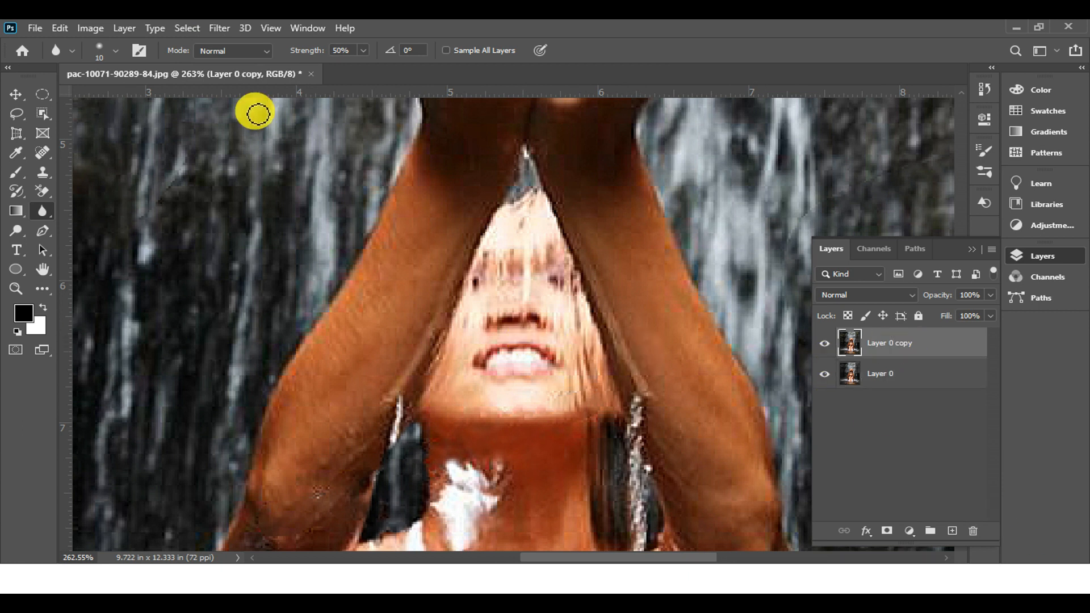
- Apply a Surface Blur to the Layer 0 copy layer with a 19-pixel radius and a threshold of 16 levels
{"action": "left_click", "coordinate": [265, 50]}
{"action": "left_click", "coordinate": [223, 28]}
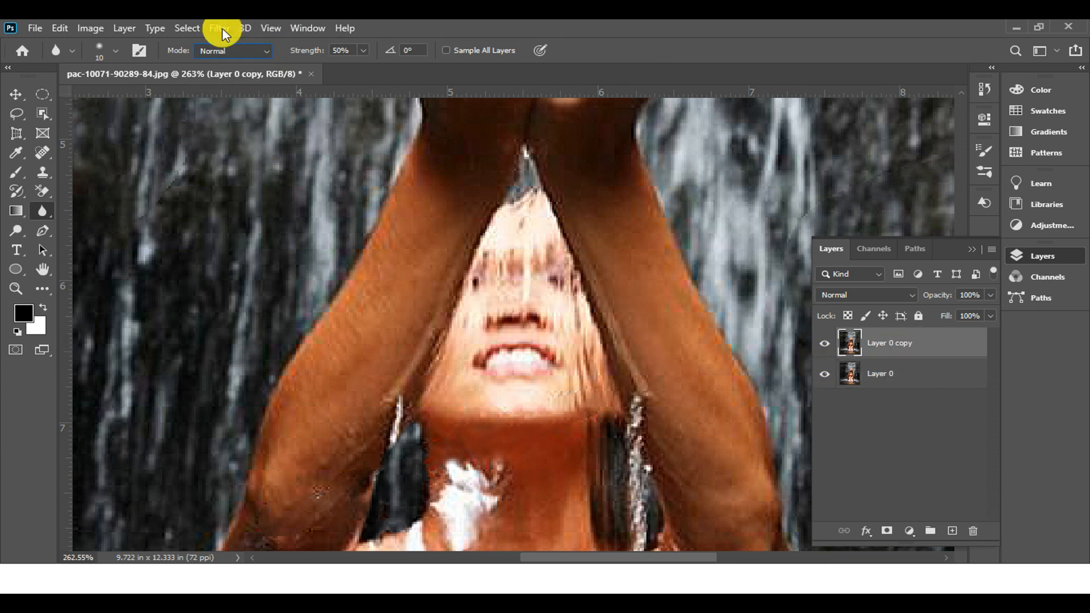
{"action": "left_click", "coordinate": [218, 28]}
{"action": "mouse_move", "coordinate": [335, 207]}
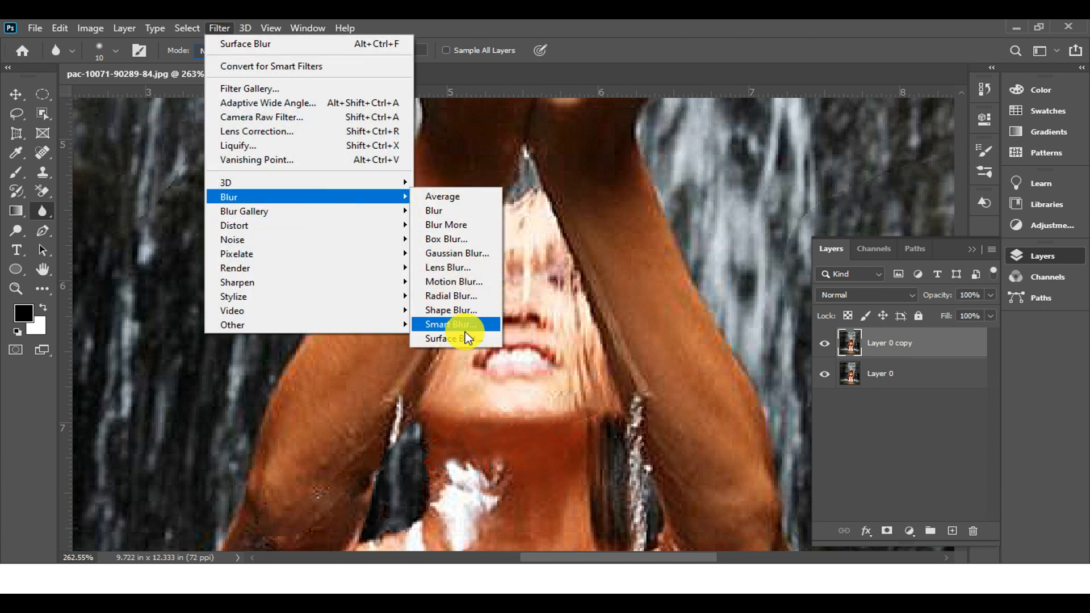
{"action": "left_click", "coordinate": [457, 335]}
{"action": "left_click_drag", "start_coordinate": [483, 85], "coordinate": [767, 121]}
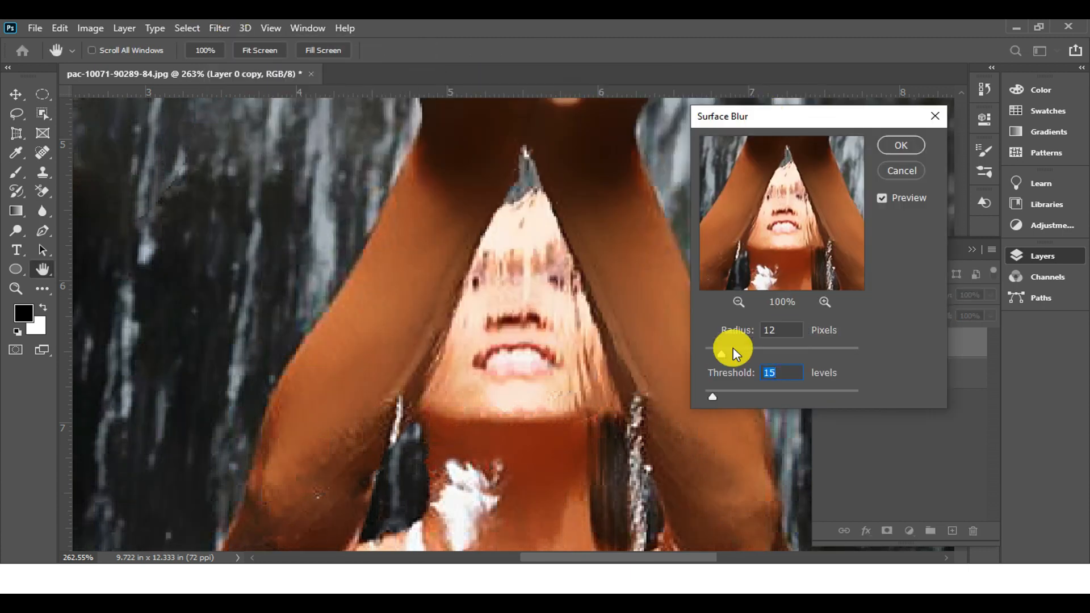
{"action": "key", "text": "Tab"}
{"action": "left_click", "coordinate": [901, 145]}
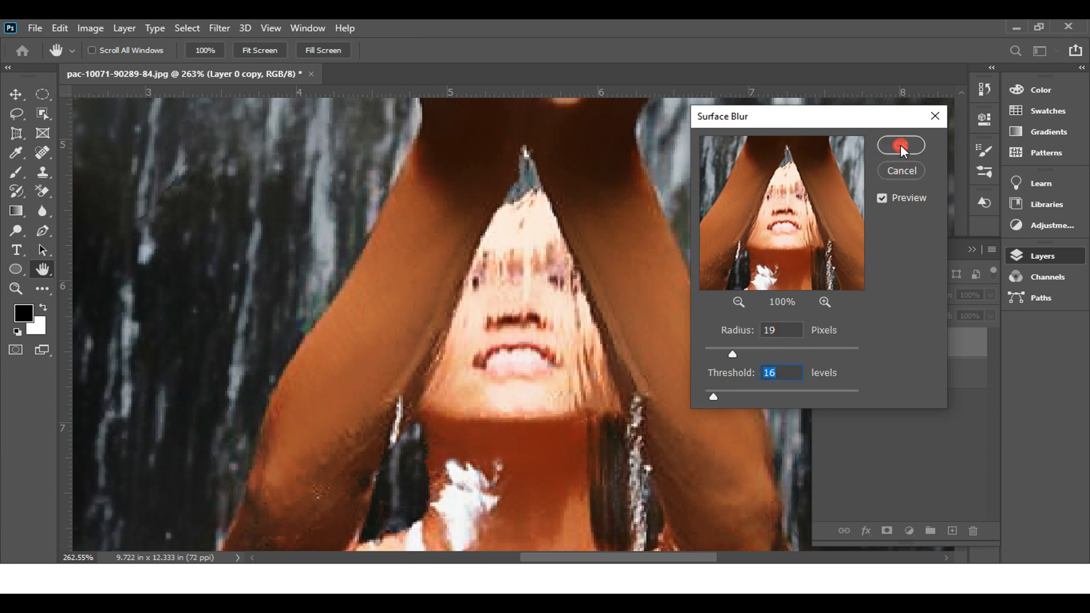
- Compare the photo with and without the blur by toggling the visibility of the Layer 0 copy layer
{"action": "scroll", "coordinate": [601, 369], "scroll_direction": "down", "scroll_amount": 3}
{"action": "scroll", "coordinate": [600, 369], "scroll_direction": "down", "scroll_amount": 2}
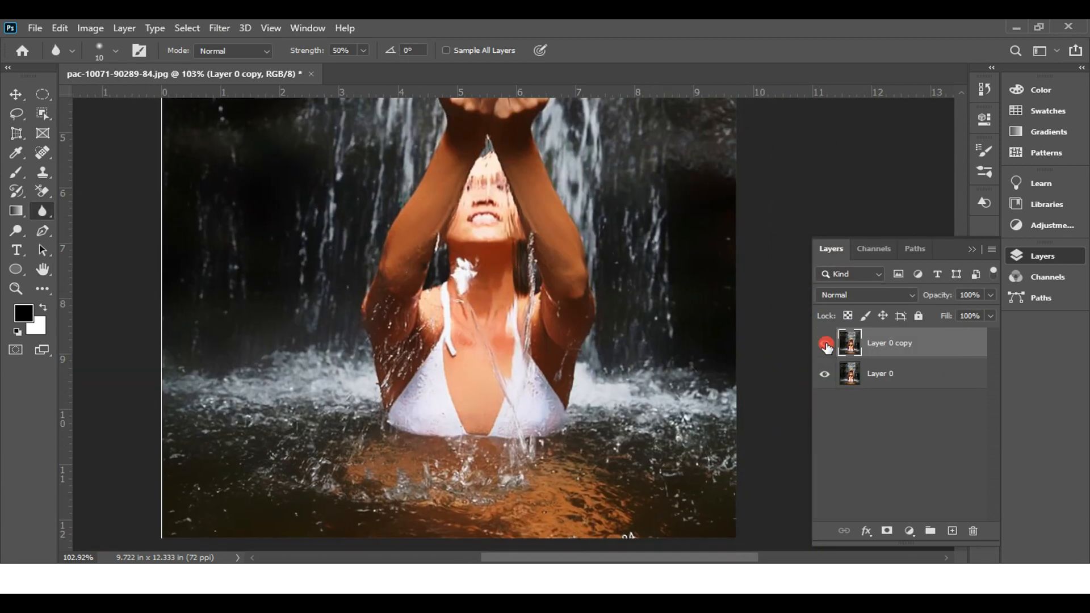
{"action": "scroll", "coordinate": [461, 393], "scroll_direction": "up", "scroll_amount": 3}
{"action": "scroll", "coordinate": [530, 407], "scroll_direction": "down", "scroll_amount": 4}
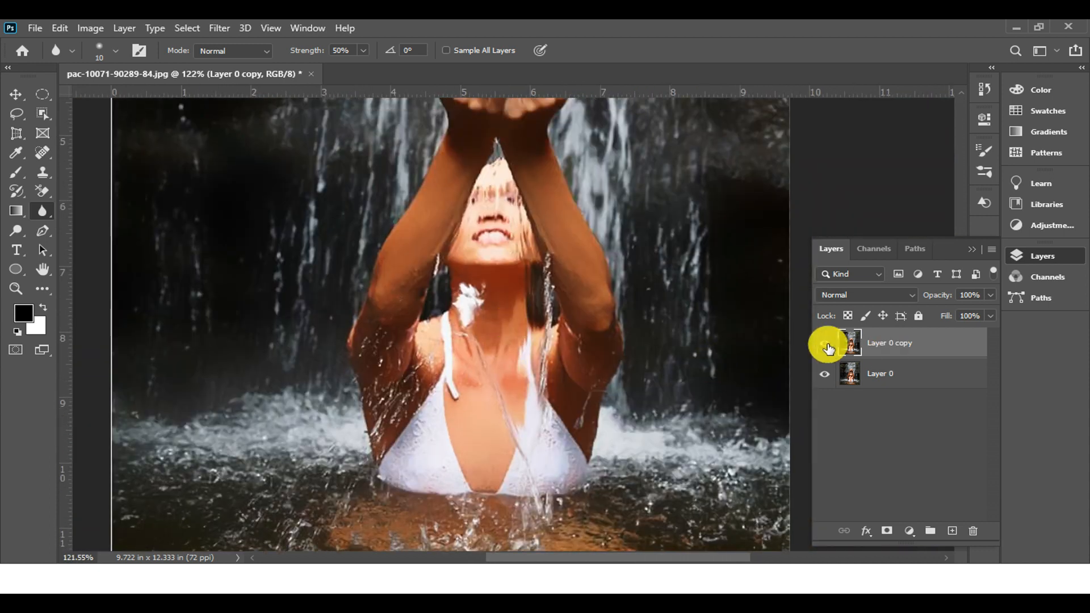
{"action": "left_click", "coordinate": [828, 346]}
{"action": "left_click", "coordinate": [827, 346]}
{"action": "left_click", "coordinate": [827, 346]}
{"action": "left_click", "coordinate": [827, 346]}
- Set the opacity of the blurred Layer 0 copy layer to 70% and duplicate that layer
{"action": "left_click", "coordinate": [912, 350]}
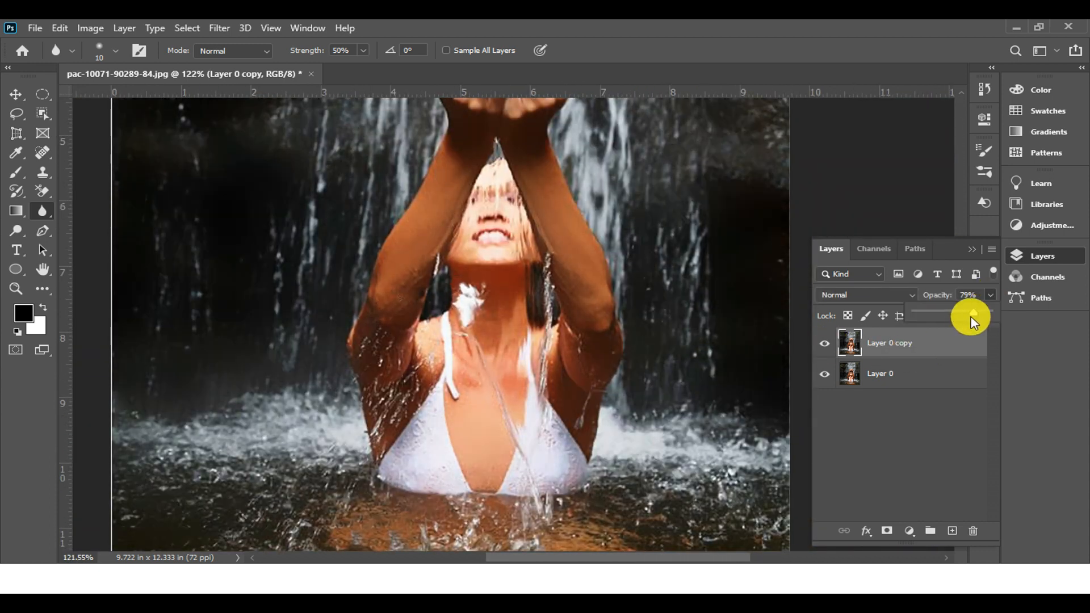
{"action": "left_click", "coordinate": [920, 440]}
{"action": "left_click", "coordinate": [890, 355]}
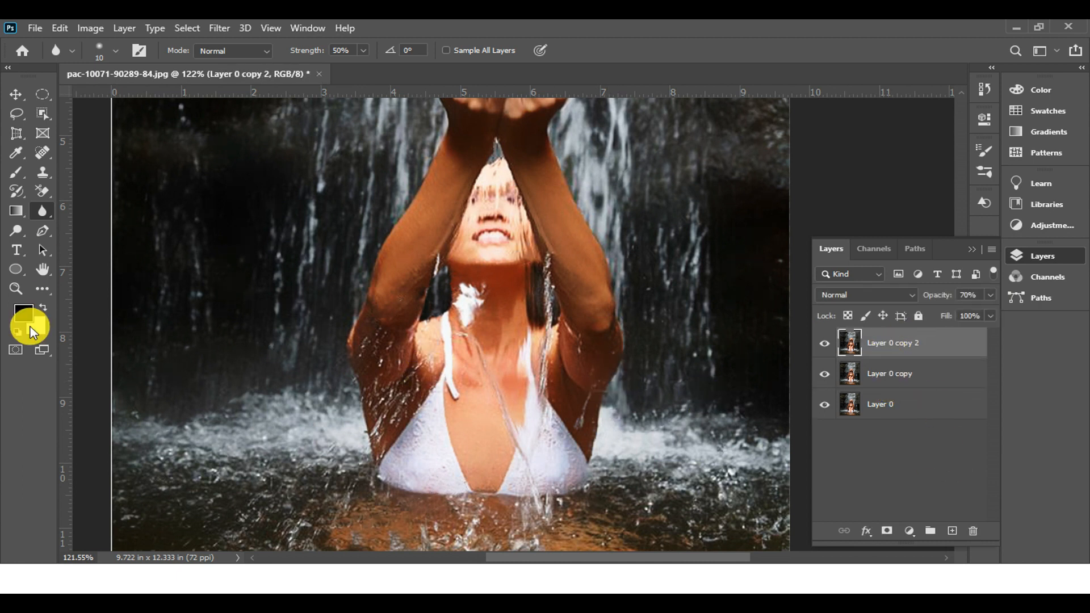
- Set the foreground colour to light pink (#ffc0c0) and fill the topmost duplicate layer with it
{"action": "left_click", "coordinate": [38, 320]}
{"action": "left_click", "coordinate": [530, 127]}
{"action": "left_click", "coordinate": [513, 122]}
{"action": "left_click", "coordinate": [825, 122]}
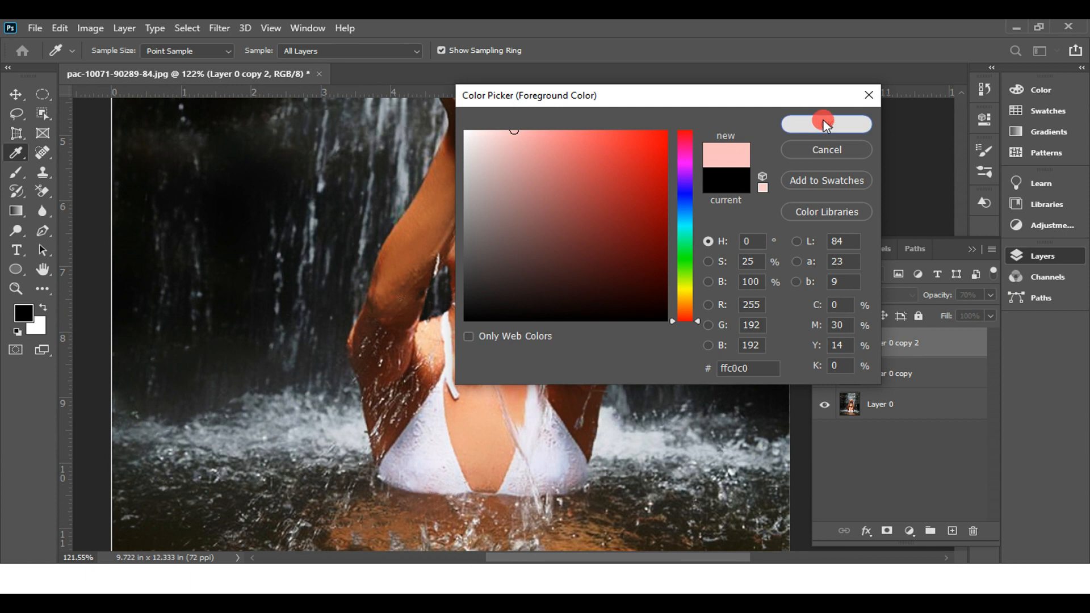
{"action": "key", "text": "alt+BackSpace"}
- Set the pink layer's blending mode to Overlay and its opacity to 36%
{"action": "scroll", "coordinate": [531, 318], "scroll_direction": "down", "scroll_amount": 3}
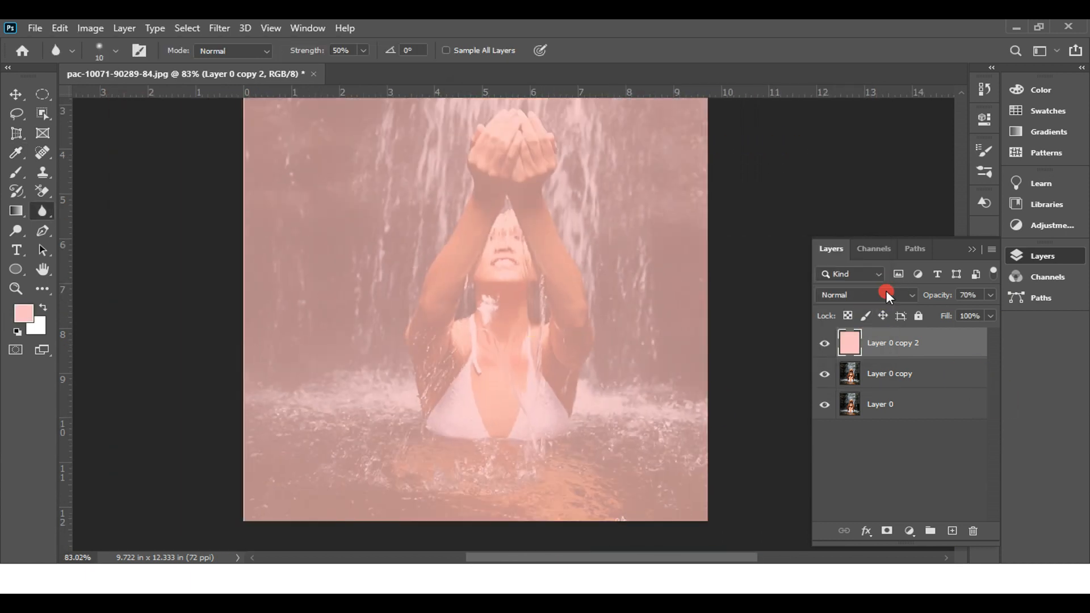
{"action": "left_click", "coordinate": [886, 295]}
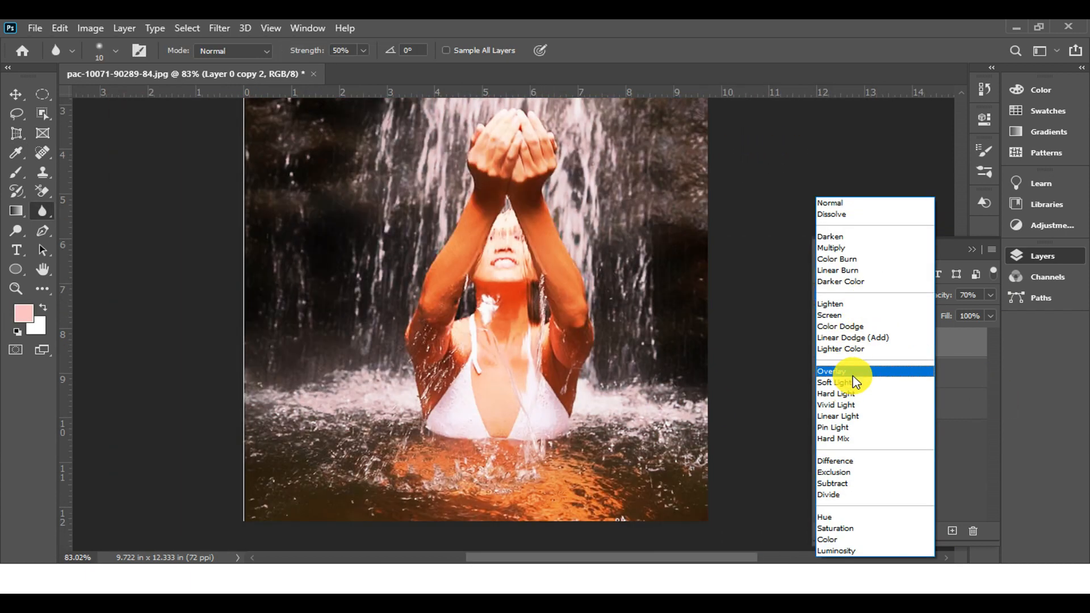
{"action": "left_click", "coordinate": [853, 374]}
{"action": "left_click", "coordinate": [825, 344]}
{"action": "left_click", "coordinate": [824, 344]}
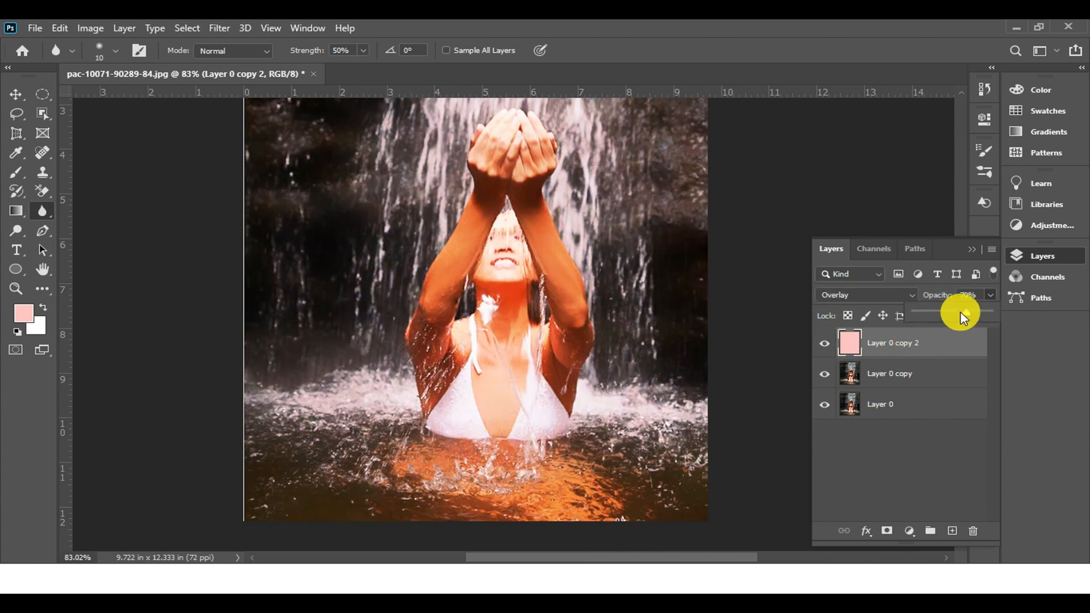
{"action": "left_click_drag", "start_coordinate": [908, 312], "coordinate": [937, 311]}
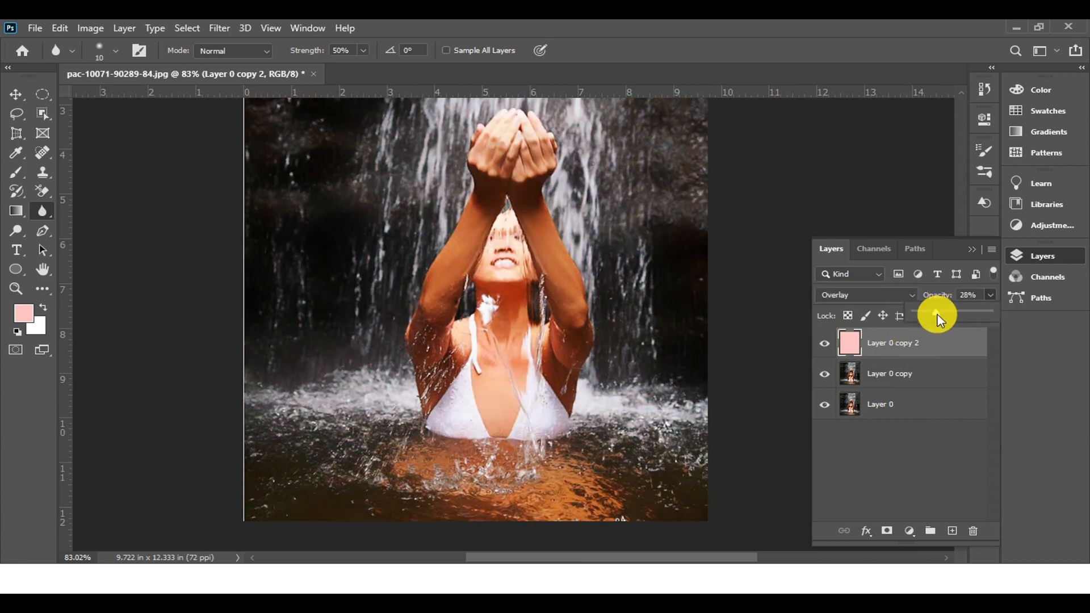
{"action": "left_click", "coordinate": [965, 443]}
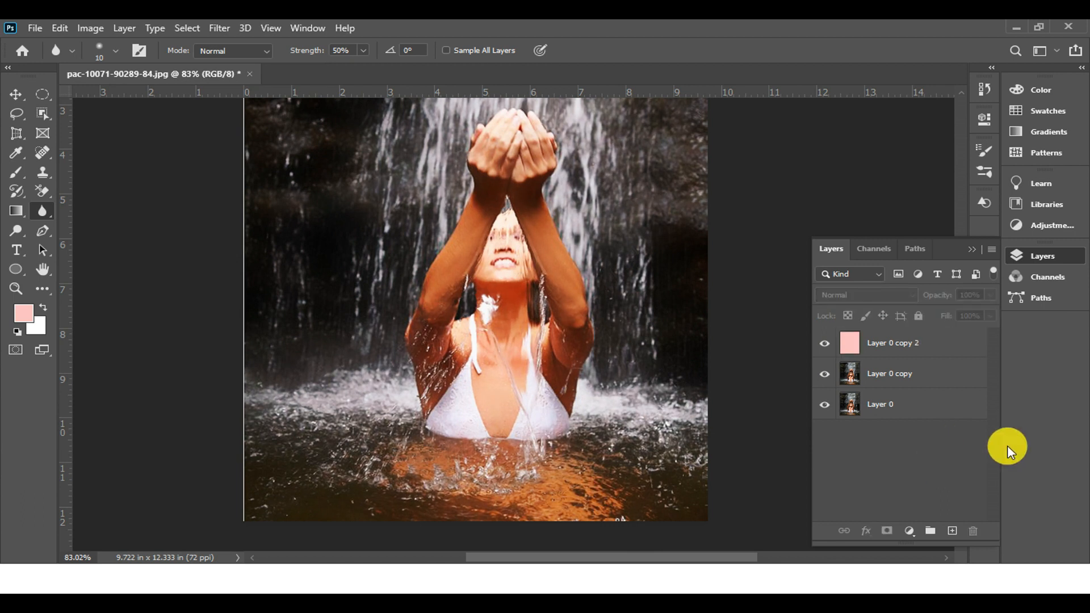
- Paint white brush strokes around the woman's arms on a new layer and set its blending mode to Linear Burn
{"action": "left_click", "coordinate": [17, 173]}
{"action": "left_click", "coordinate": [24, 312]}
{"action": "left_click", "coordinate": [806, 122]}
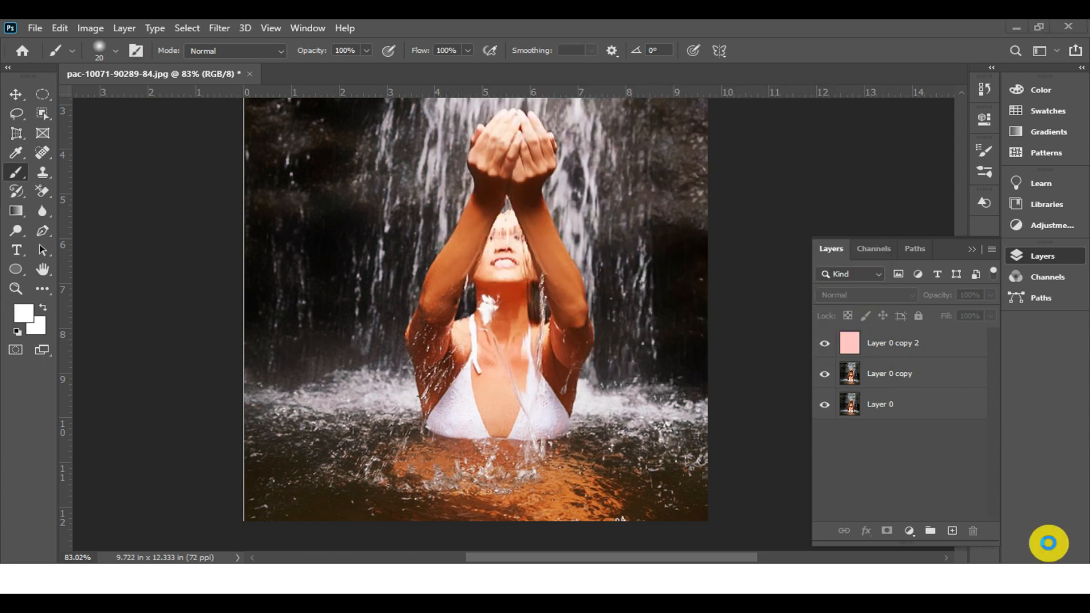
{"action": "left_click", "coordinate": [952, 531]}
{"action": "mouse_move", "coordinate": [443, 244]}
{"action": "left_mouse_down"}
{"action": "mouse_move", "coordinate": [562, 204]}
{"action": "mouse_move", "coordinate": [499, 219]}
{"action": "mouse_move", "coordinate": [502, 253]}
{"action": "mouse_move", "coordinate": [450, 275]}
{"action": "mouse_move", "coordinate": [574, 238]}
{"action": "mouse_move", "coordinate": [513, 295]}
{"action": "mouse_move", "coordinate": [502, 110]}
{"action": "mouse_move", "coordinate": [522, 282]}
{"action": "mouse_move", "coordinate": [517, 237]}
{"action": "mouse_move", "coordinate": [494, 233]}
{"action": "left_mouse_up"}
{"action": "left_click", "coordinate": [903, 295]}
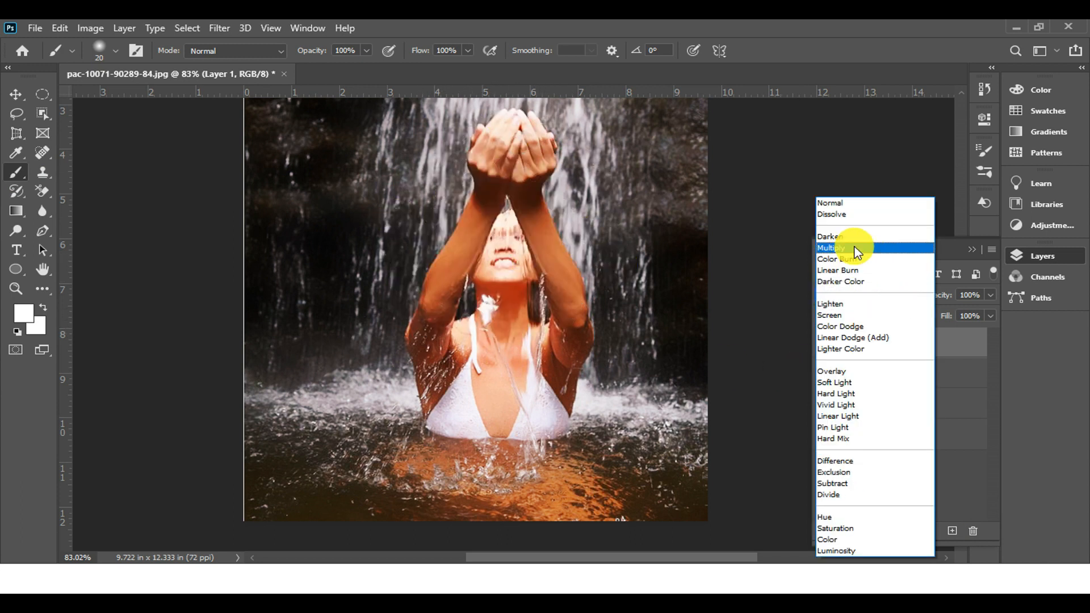
{"action": "left_click", "coordinate": [843, 273]}
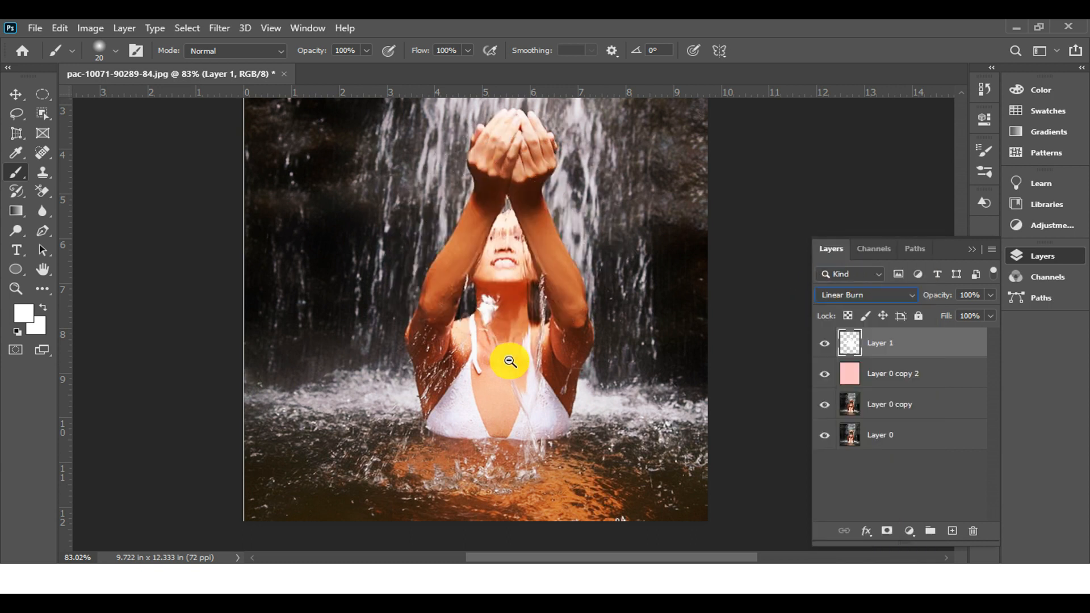
- Try to merge the painted layer with the pink layer and the blurred copy, and undo the merge
{"action": "left_click", "coordinate": [874, 404]}
{"action": "left_click", "coordinate": [871, 343], "text": "shift"}
{"action": "key", "text": "ctrl+e"}
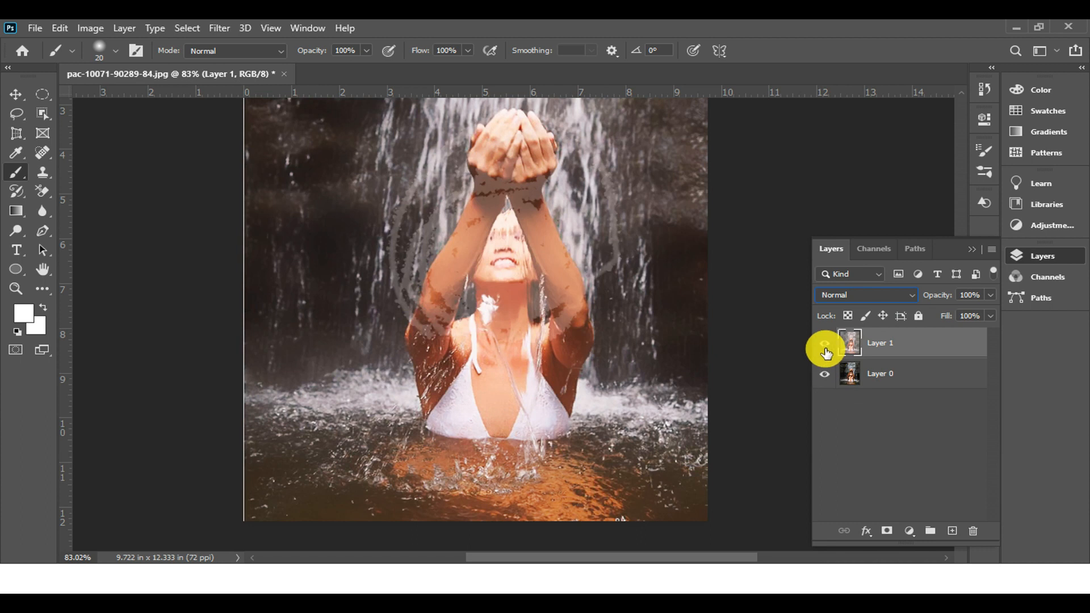
{"action": "key", "text": "ctrl+z"}
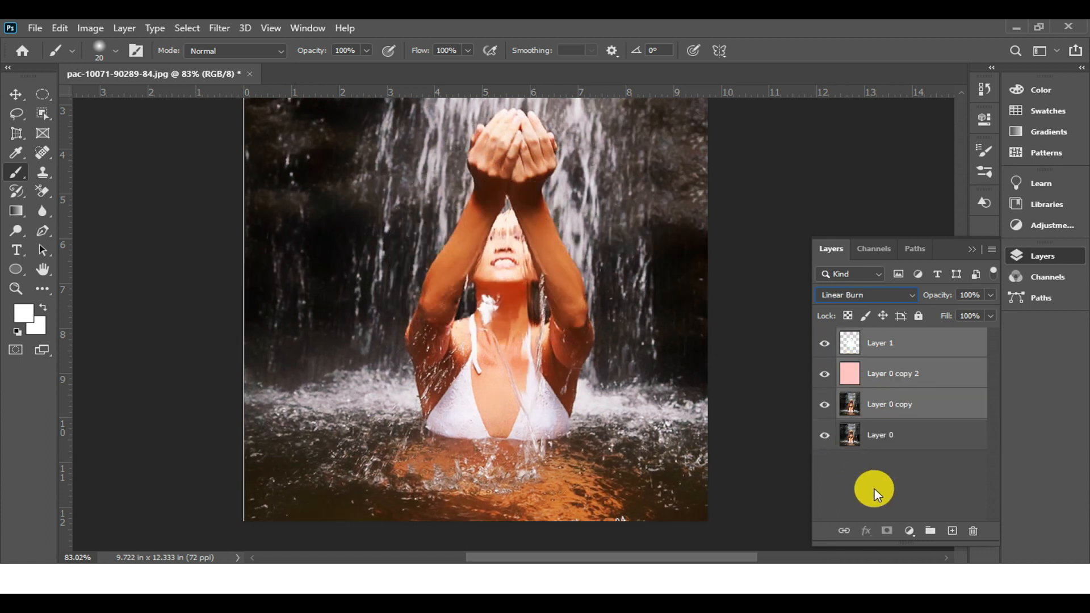
- Delete the painted Linear Burn layer
{"action": "double_click", "coordinate": [880, 343]}
{"action": "key", "text": "Delete"}
- Try to merge the pink layer with the blurred copy, undo it, and check the image with Layer 0 hidden
{"action": "left_click", "coordinate": [871, 377], "text": "shift"}
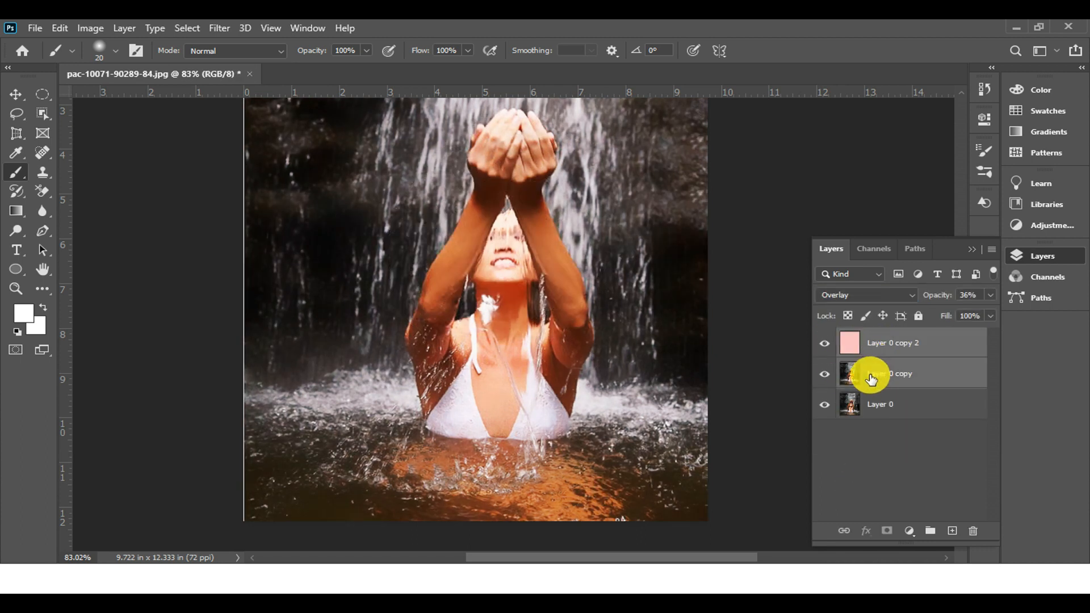
{"action": "key", "text": "ctrl+e"}
{"action": "key", "text": "ctrl+z"}
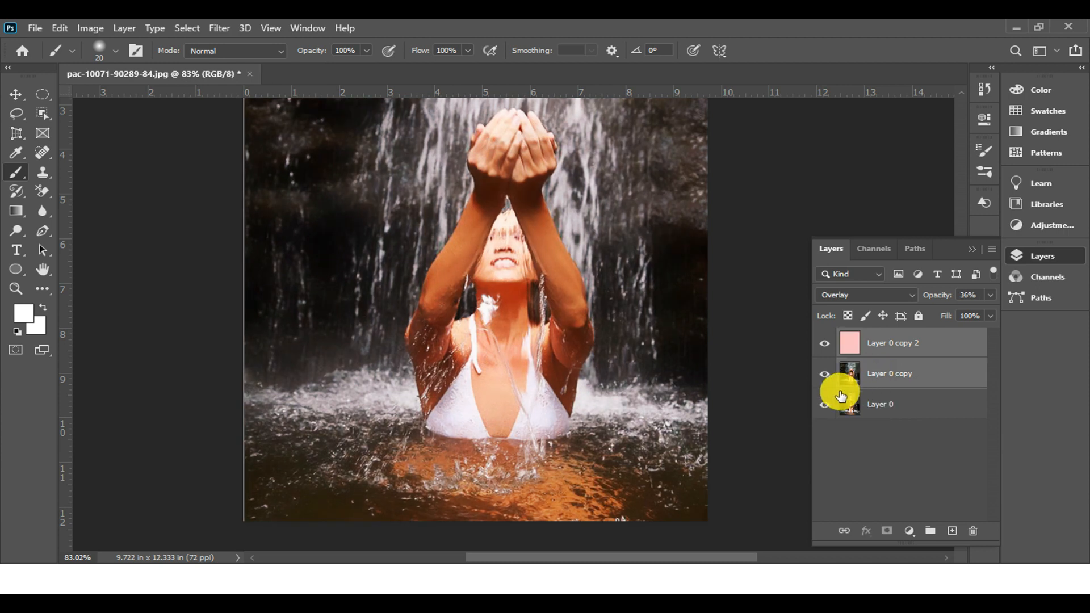
{"action": "left_click", "coordinate": [828, 407]}
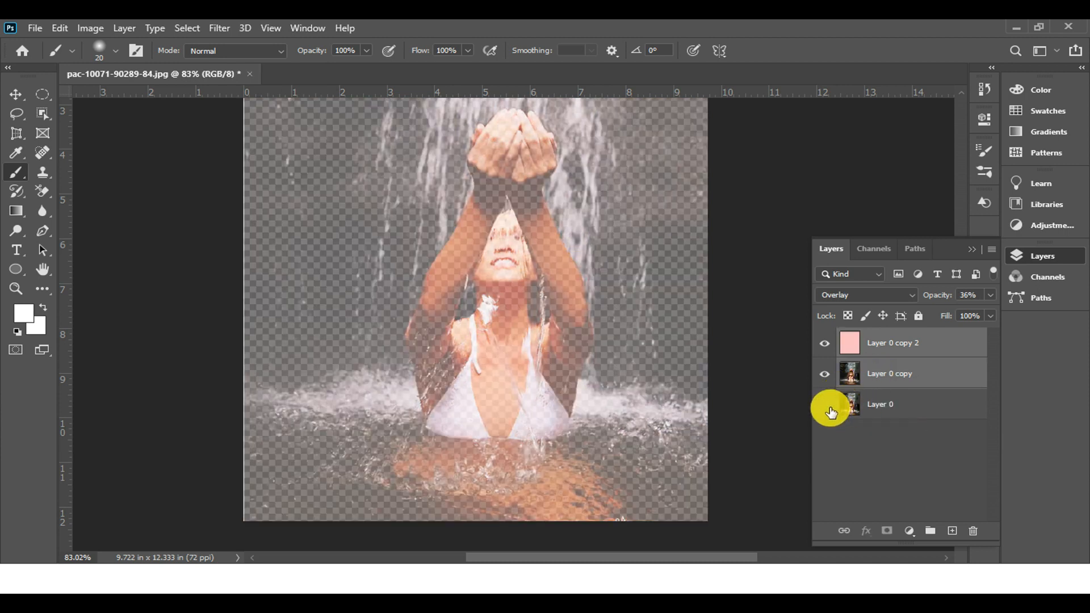
{"action": "left_click", "coordinate": [826, 404]}
- Merge the pink layer, the blurred copy and Layer 0 into a single layer
{"action": "left_click", "coordinate": [863, 403]}
{"action": "left_click", "coordinate": [880, 355], "text": "shift"}
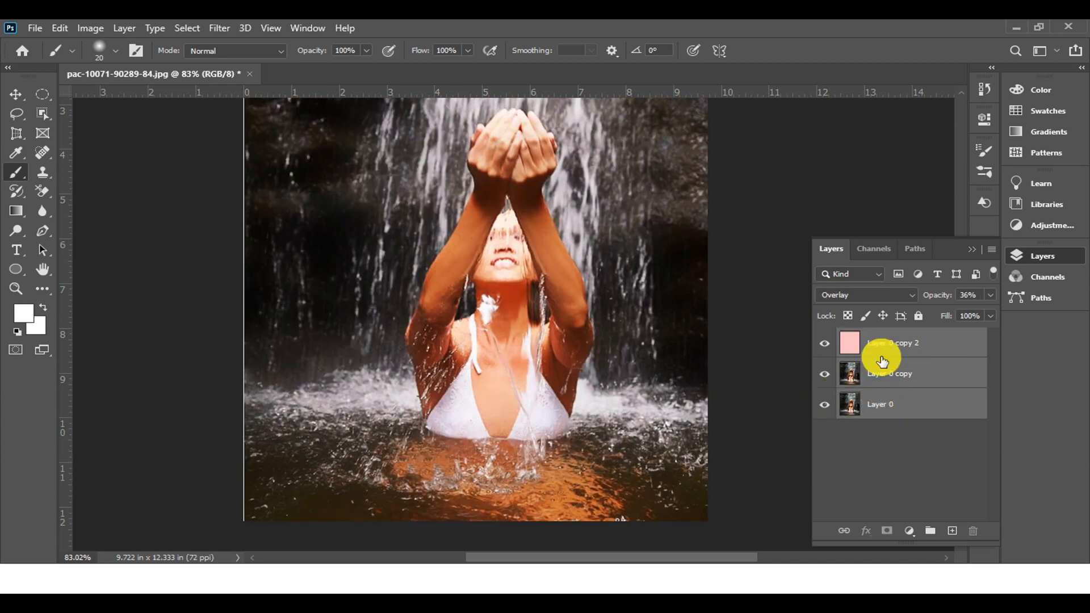
{"action": "key", "text": "ctrl+e"}
{"action": "key", "text": "ctrl+0"}
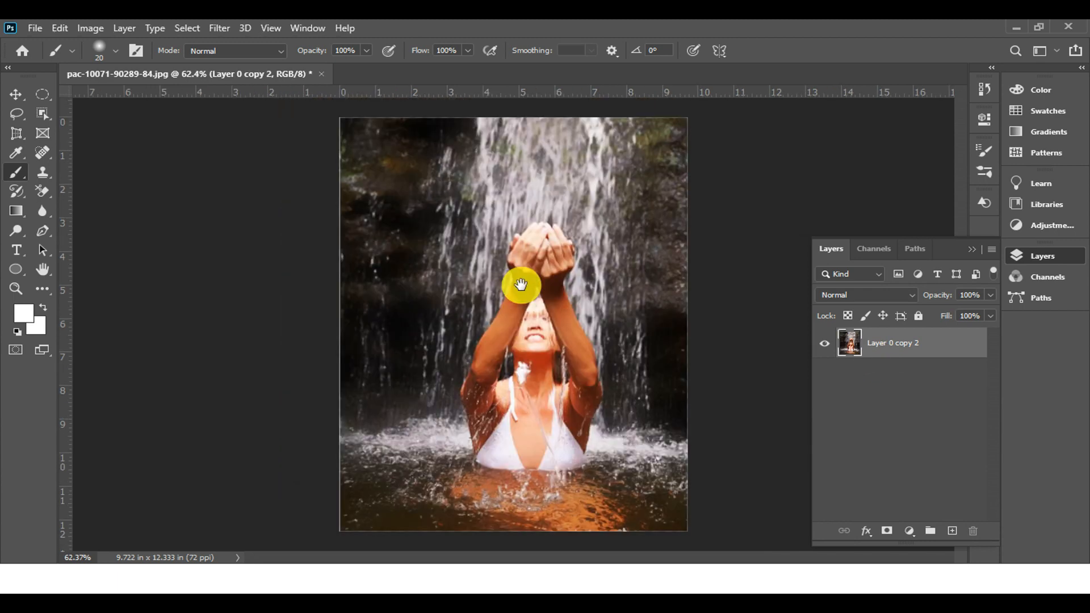